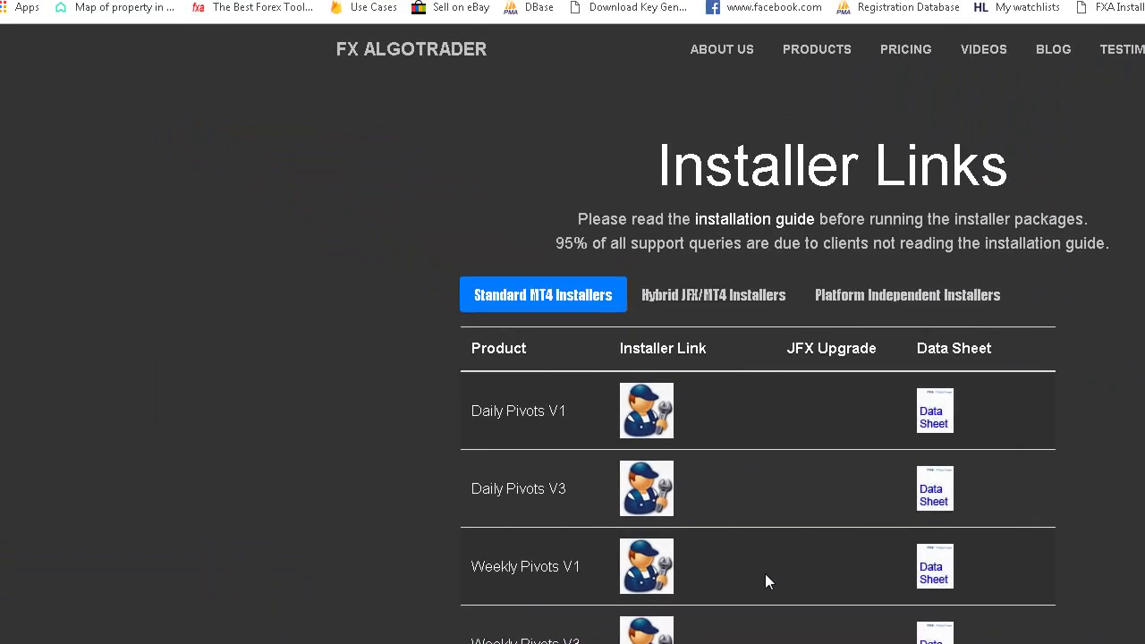
Step: Download the Moving Average Crossover Alert installer and save it as a zip package
scroll(462, 403, down, 4)
scroll(765, 573, down, 6)
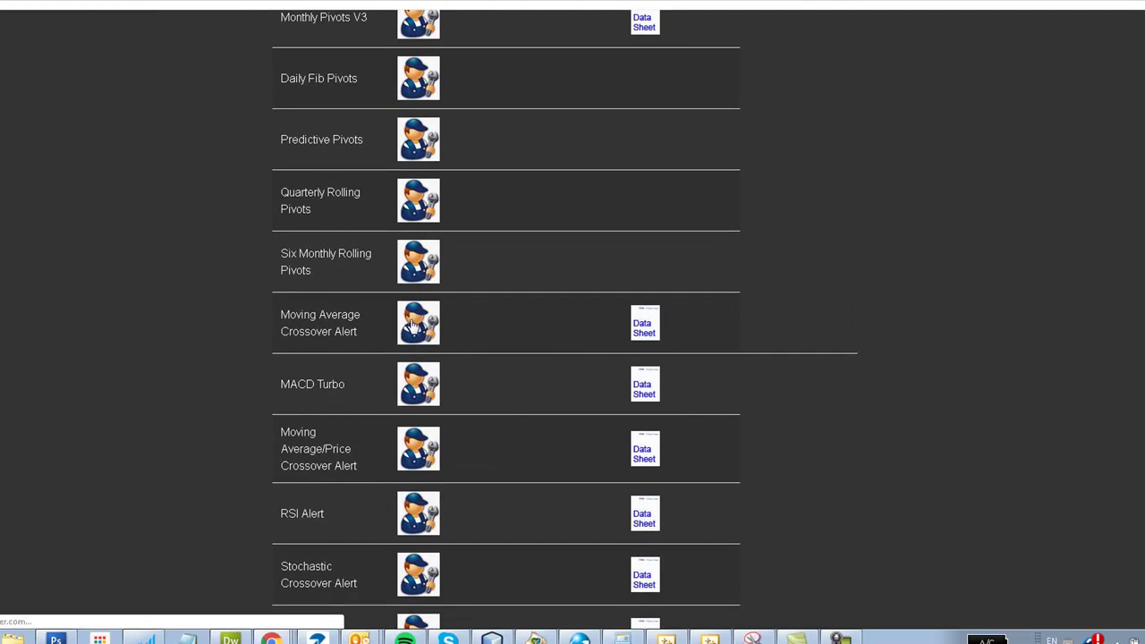
click(412, 328)
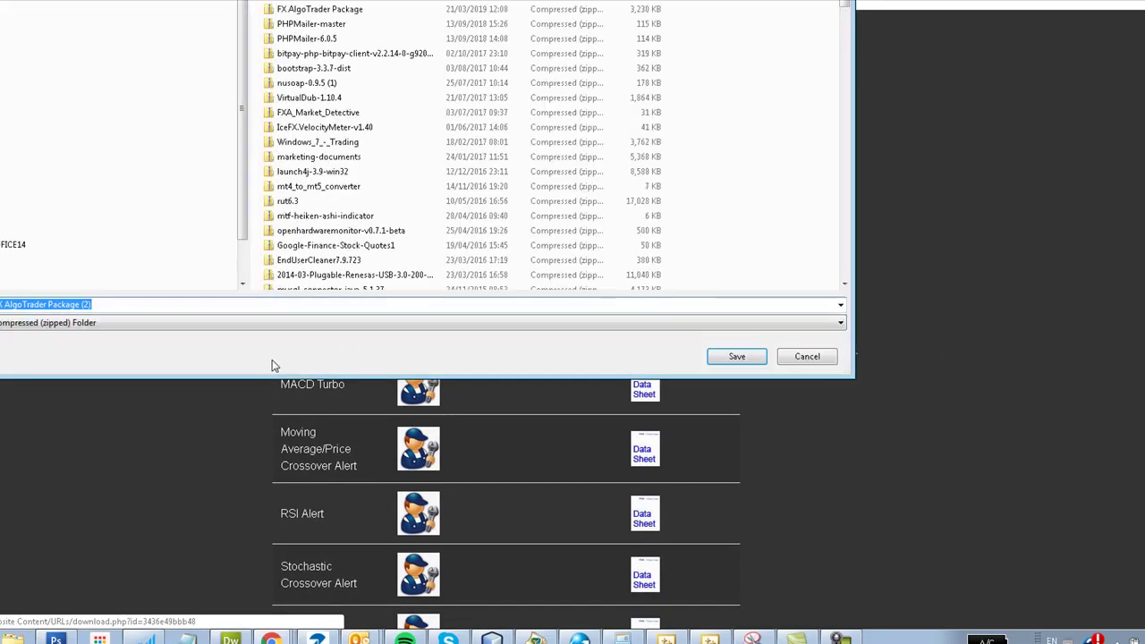
click(735, 357)
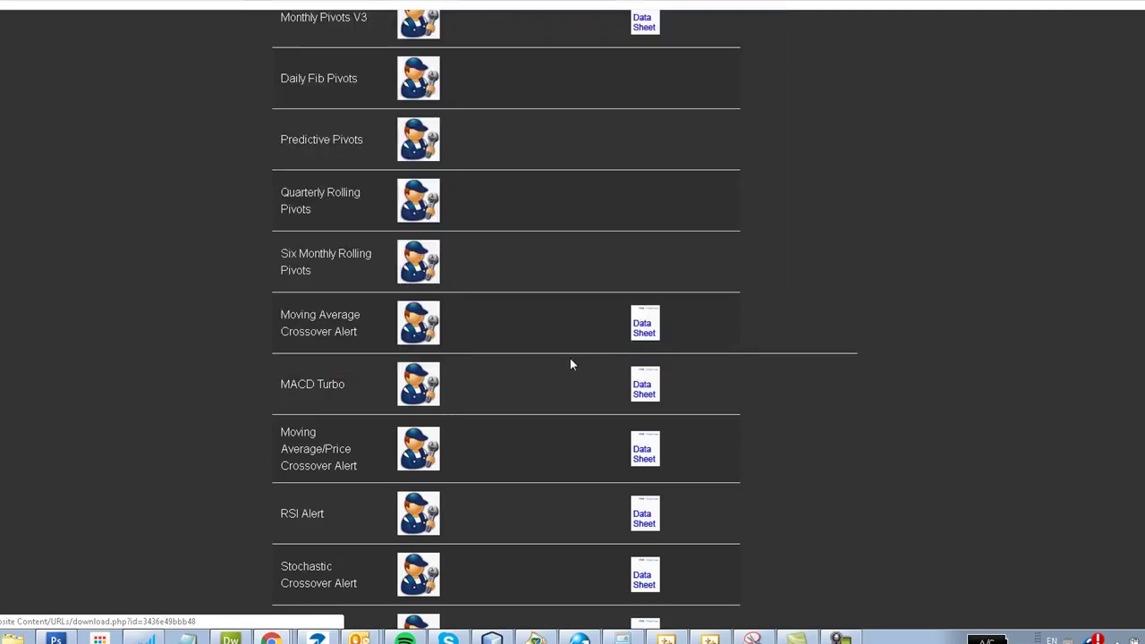
Step: Open the downloaded FX AlgoTrader Package (2) zip and run the FXA MA X Over Alert Setup installer
click(42, 608)
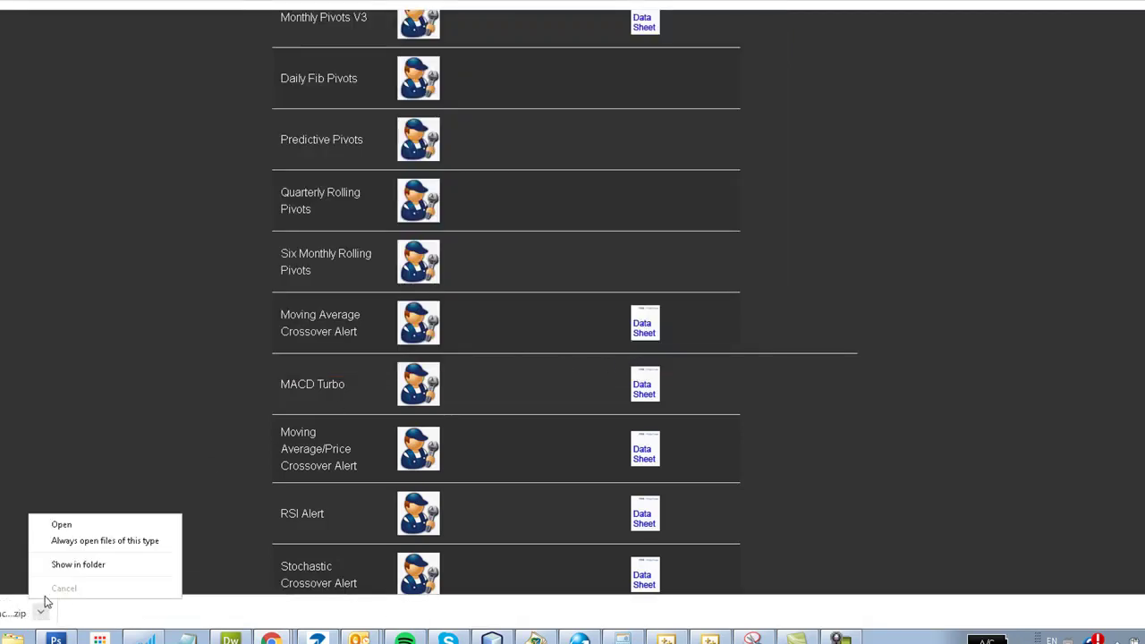
click(78, 565)
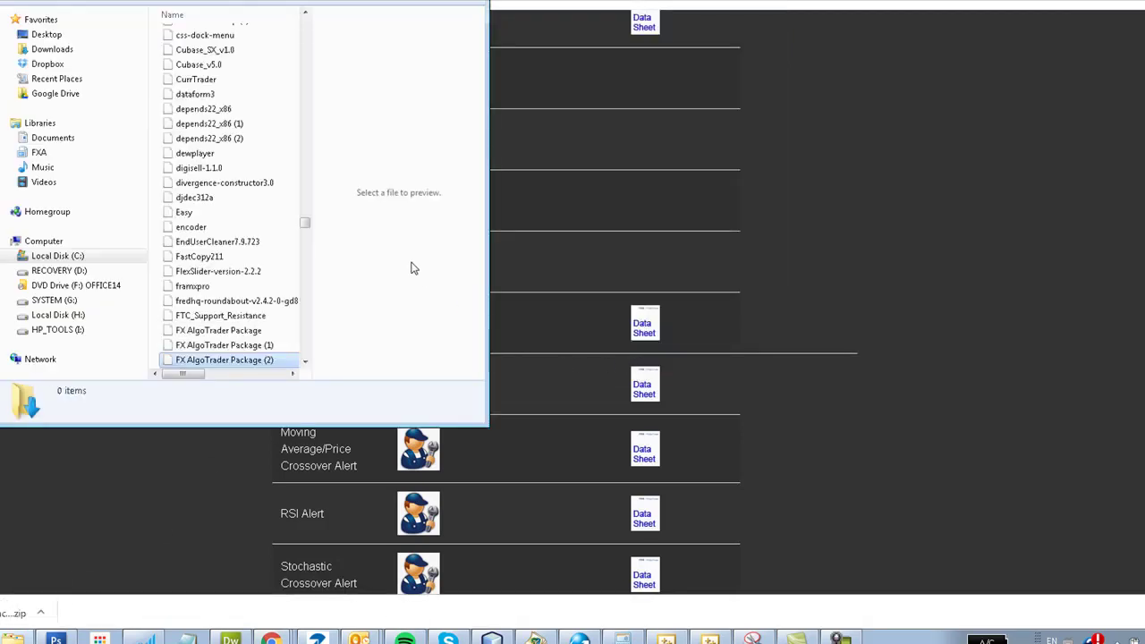
double_click(237, 359)
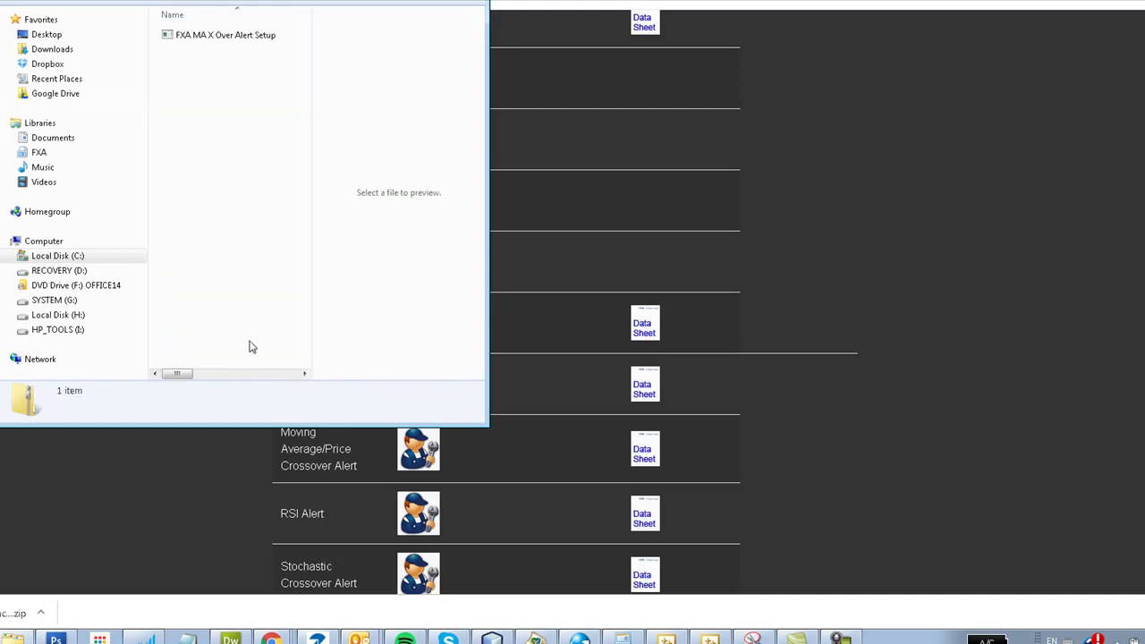
double_click(215, 37)
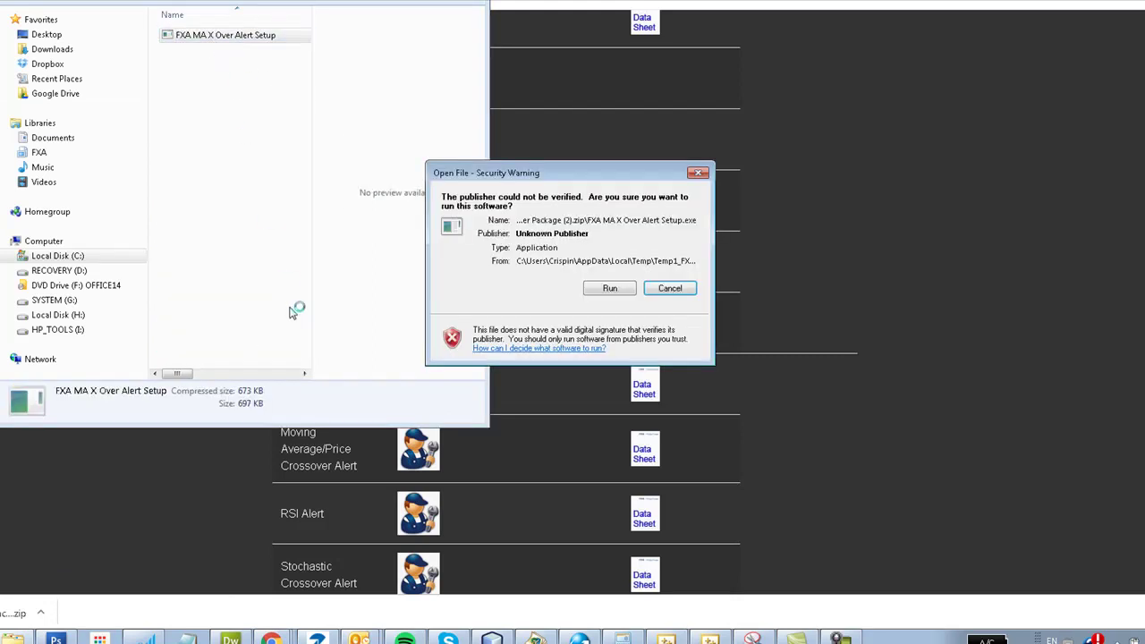
click(597, 288)
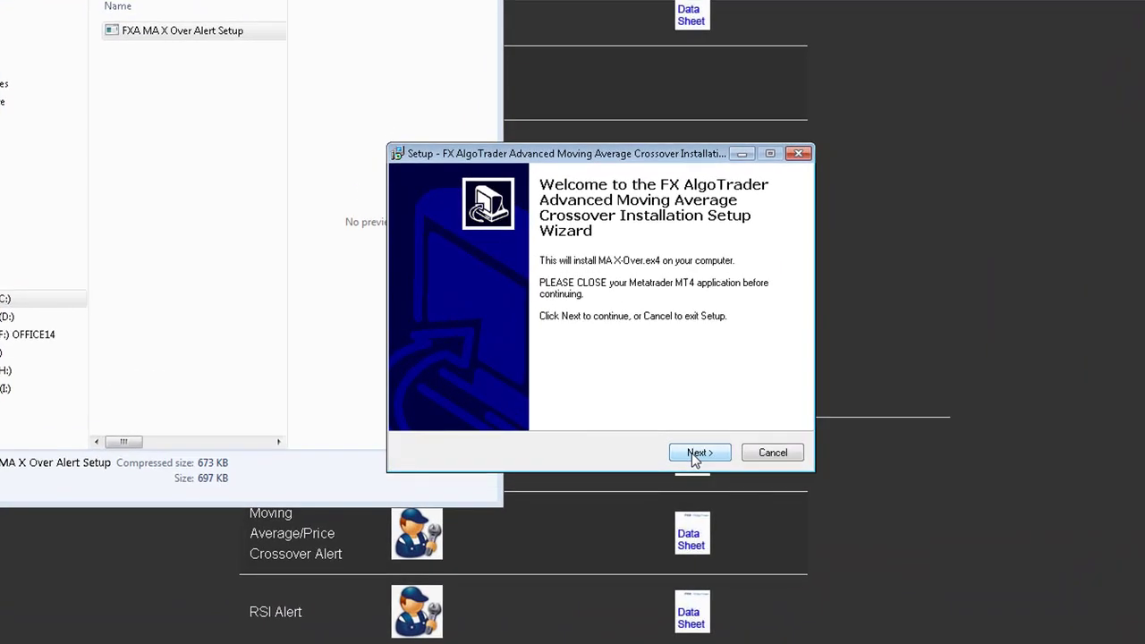
Step: Accept the license agreement and select the suggested install path on Select Destination Location
click(696, 453)
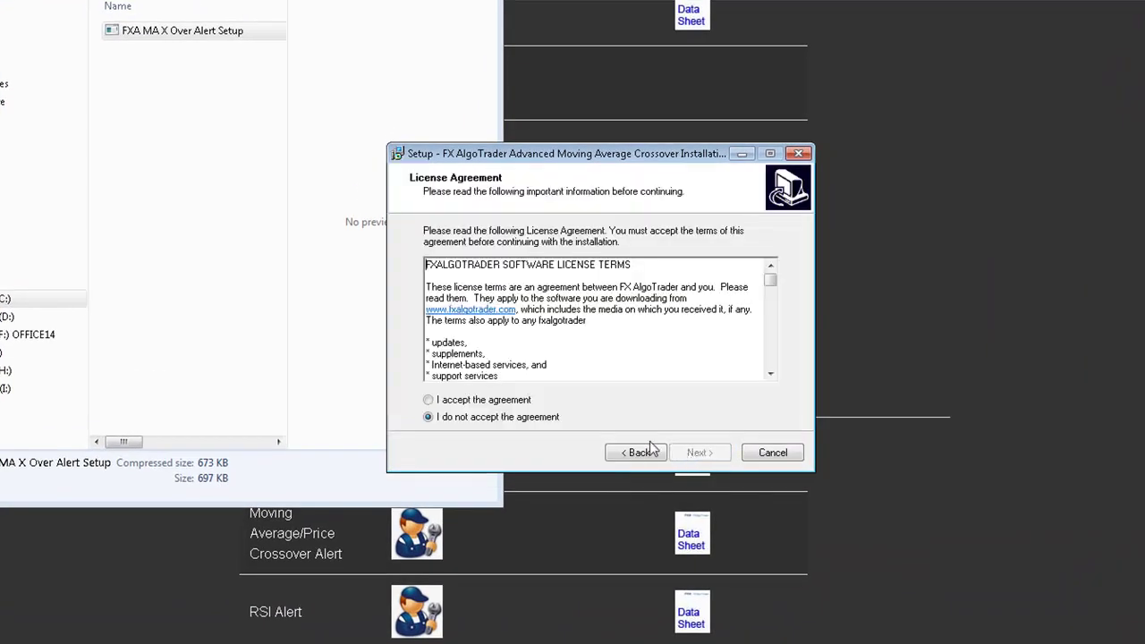
click(429, 400)
click(700, 453)
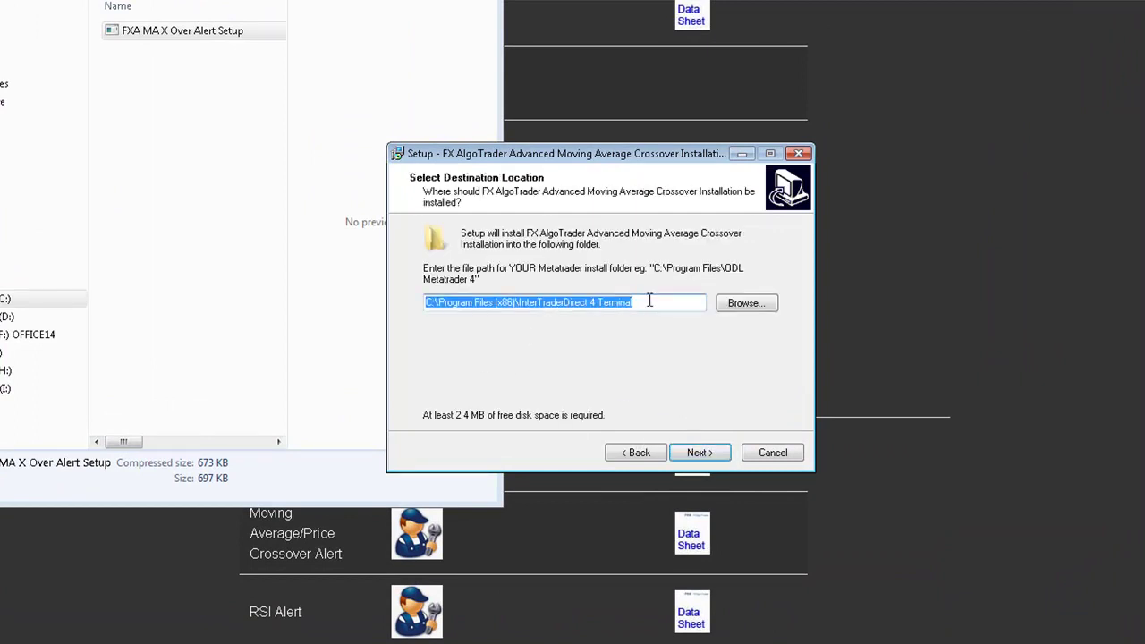
drag(652, 302, 408, 316)
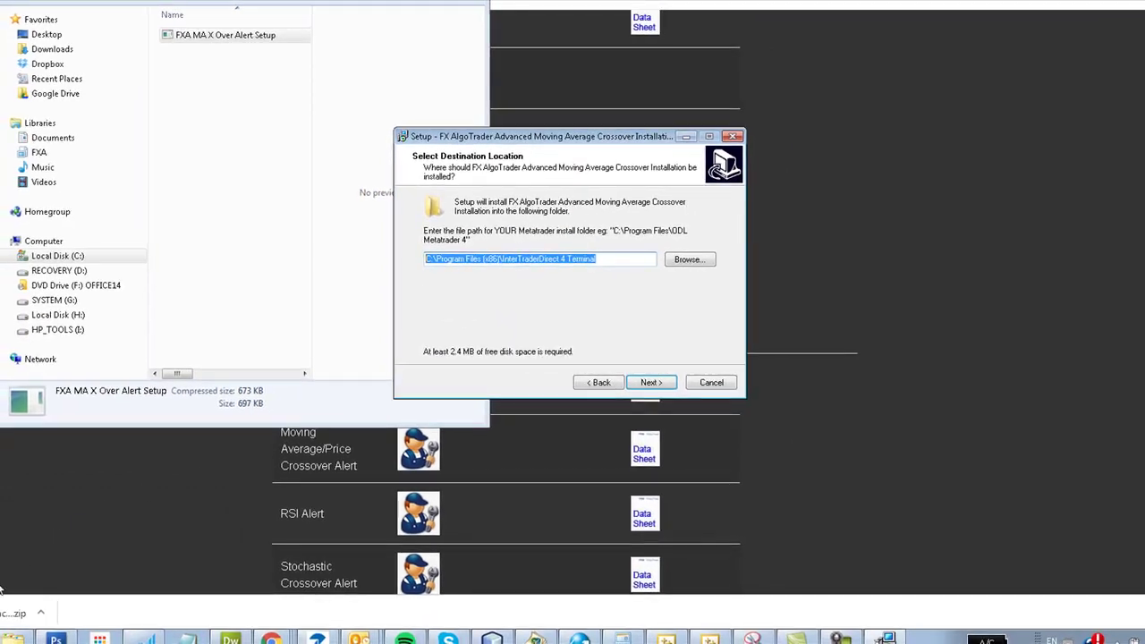
Step: Launch the InterTraderDirect 4 Terminal by searching 'inter'
key(super)
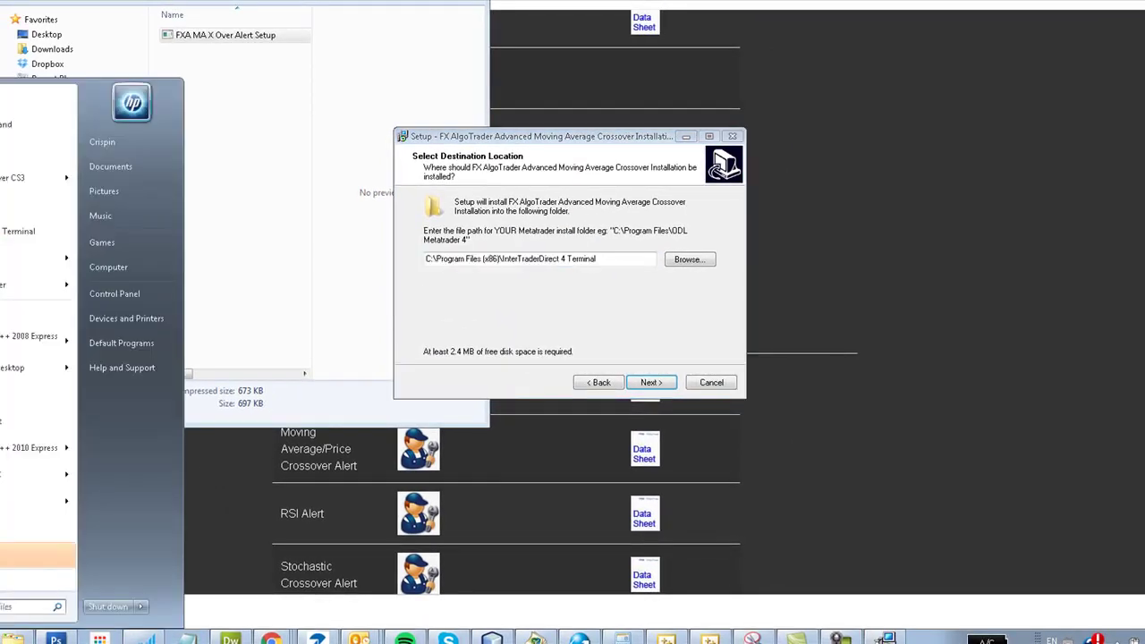
text(inter)
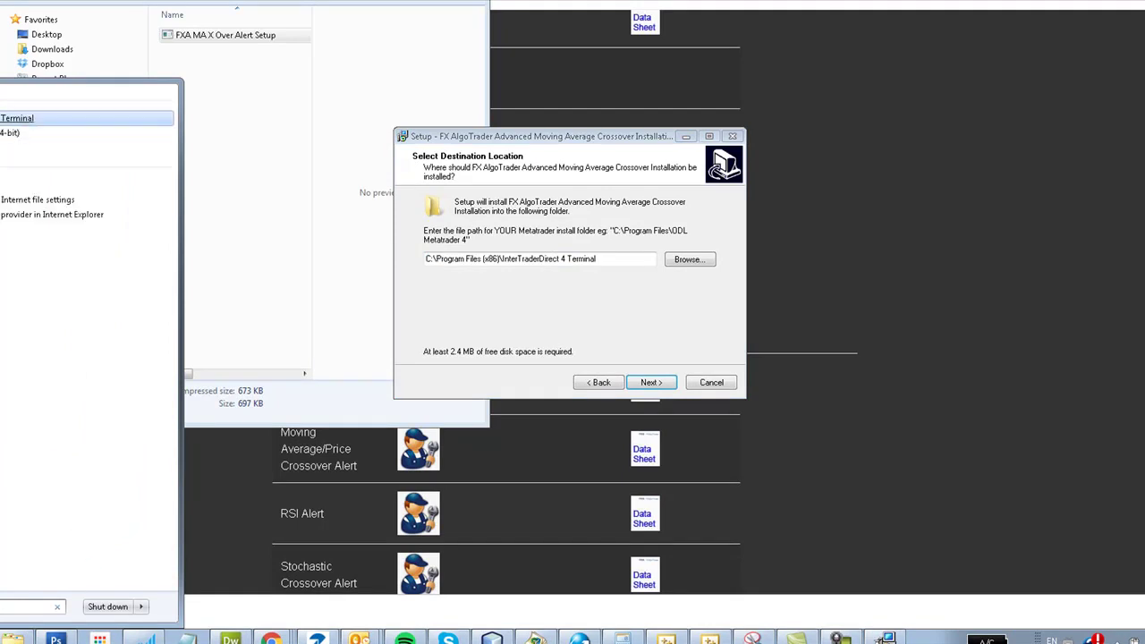
key(Escape)
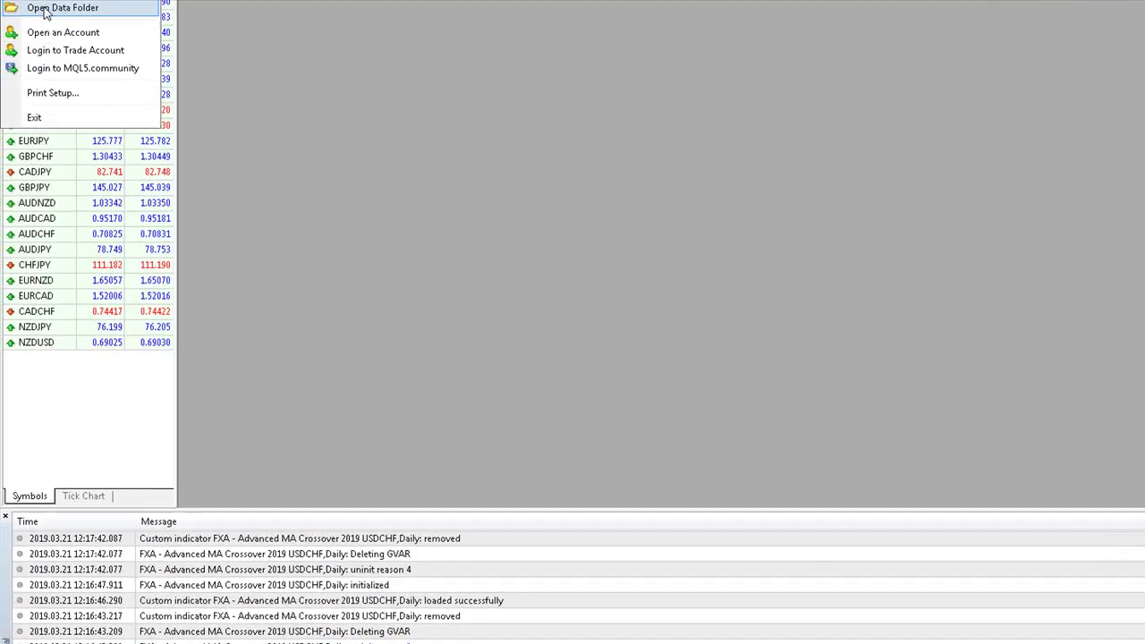
Step: Copy the terminal's data folder address as text, then close the Explorer window
click(0, 6)
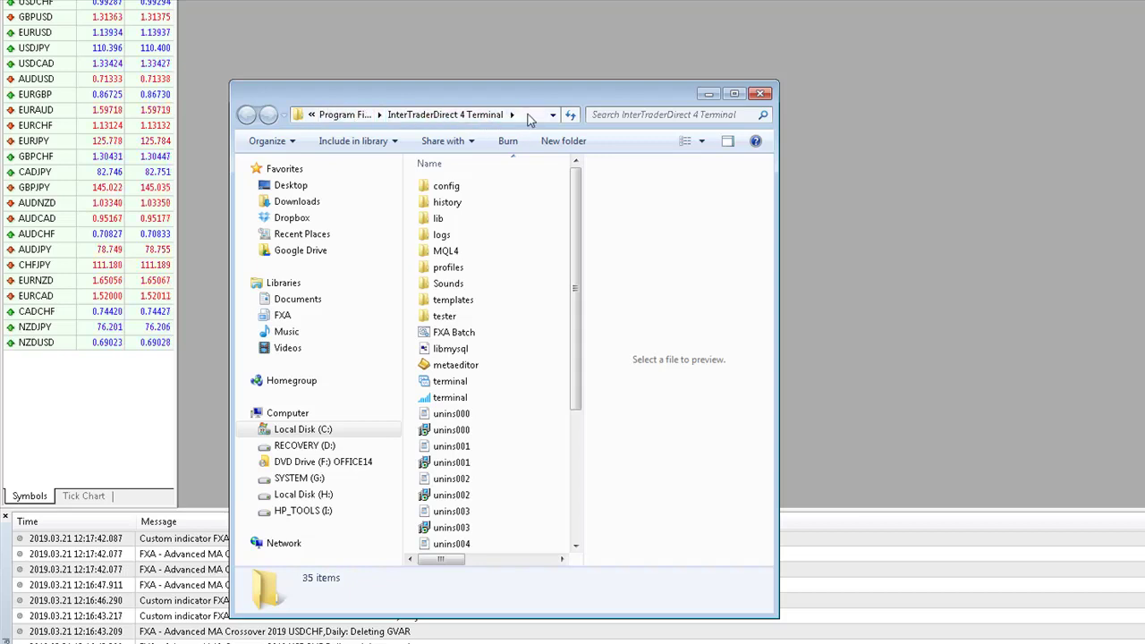
right_click(530, 120)
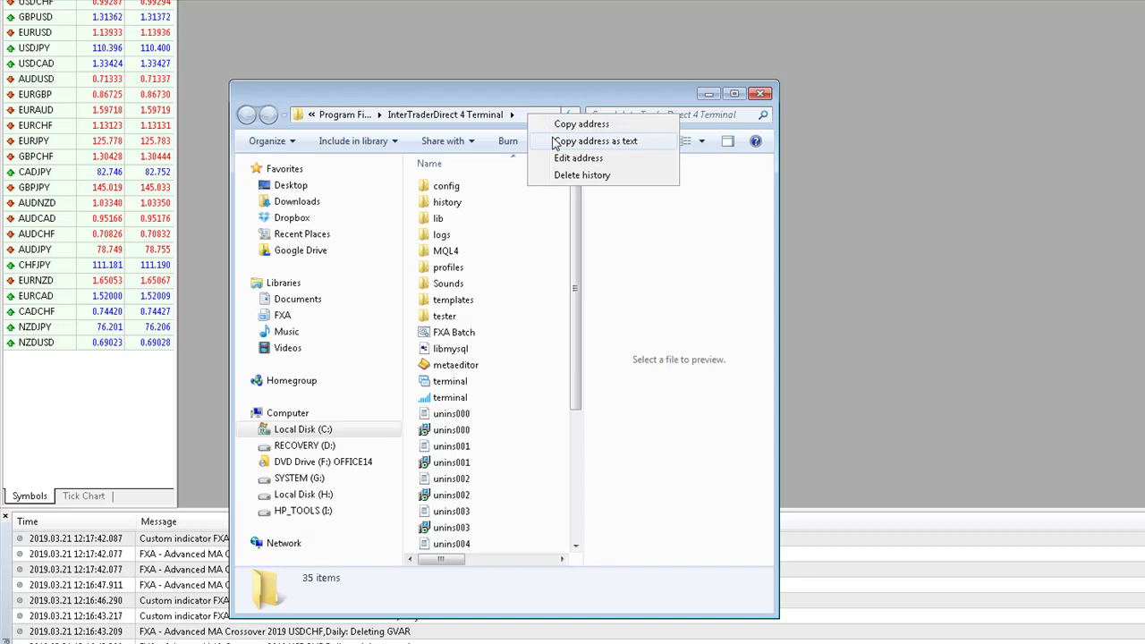
click(559, 141)
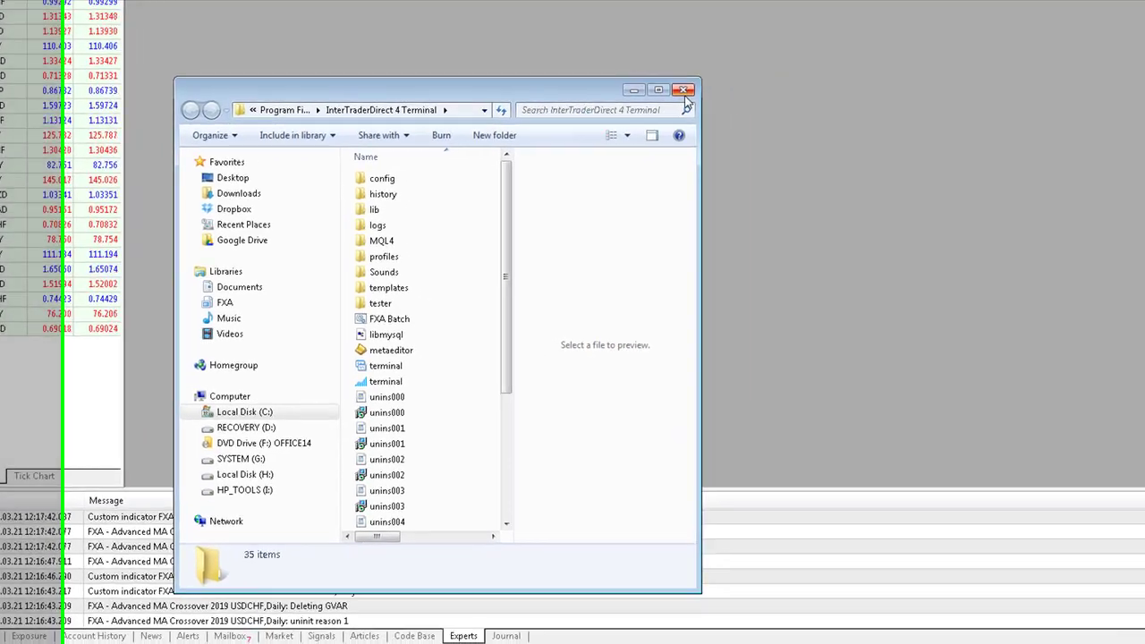
click(761, 93)
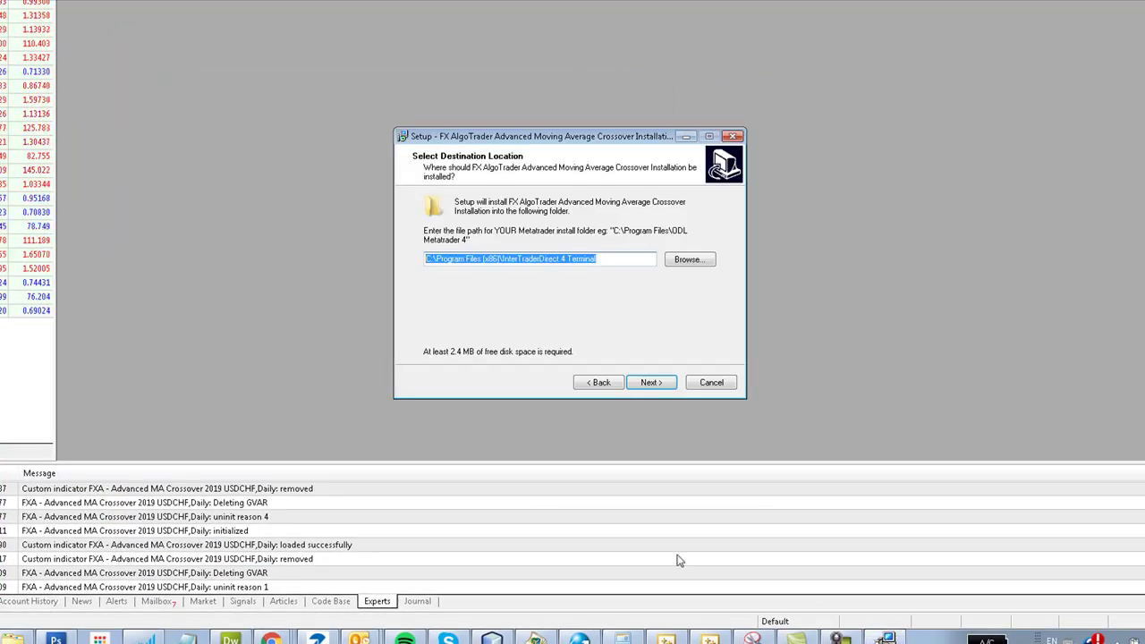
Step: Replace the install path with the copied terminal data folder path
drag(617, 258, 410, 263)
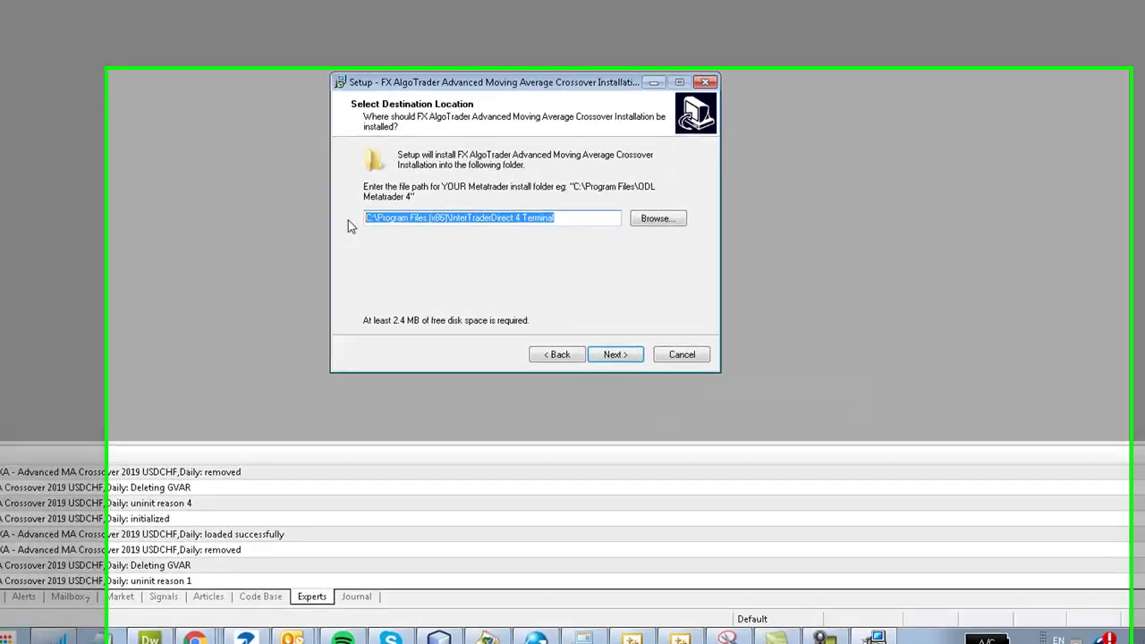
key(Delete)
right_click(450, 258)
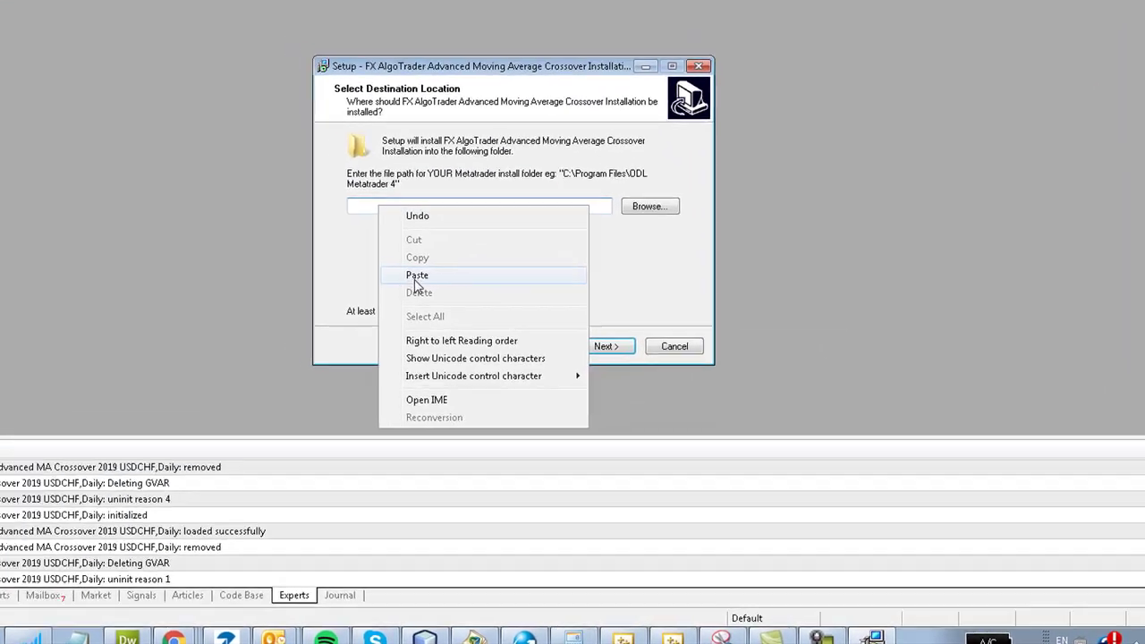
click(363, 240)
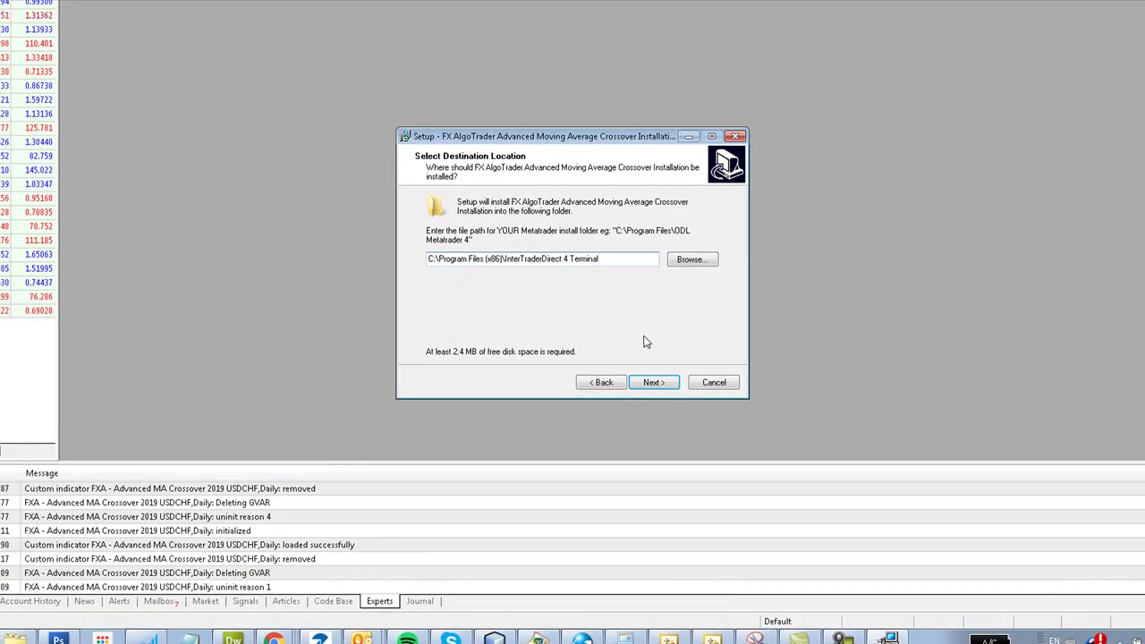
Step: Run the installation through Next, Install and Finish
click(653, 382)
click(653, 383)
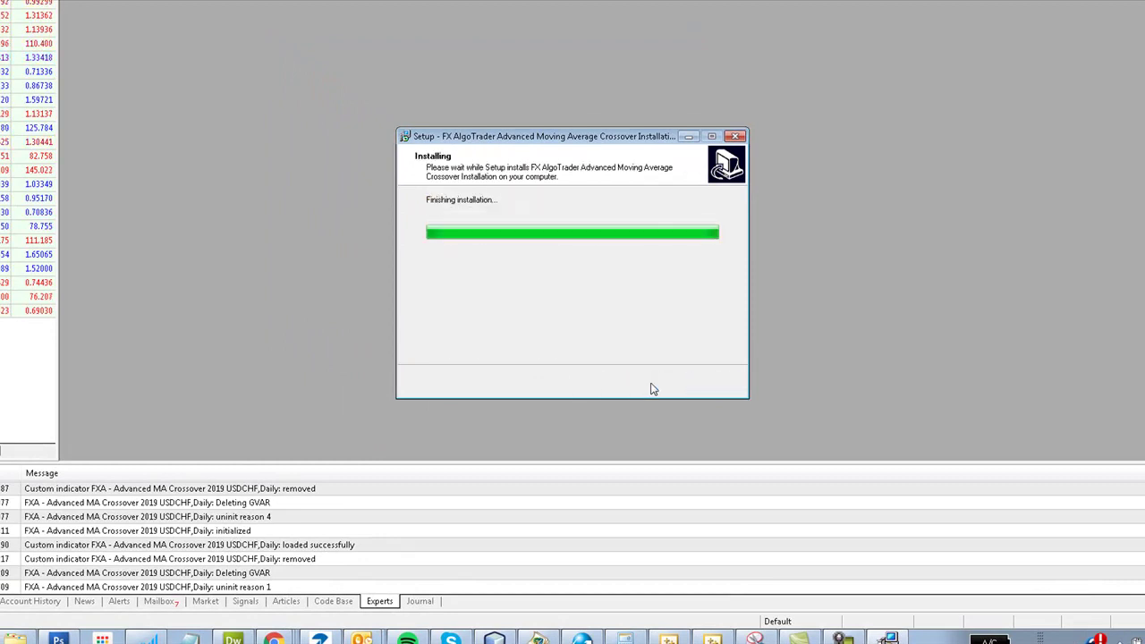
click(650, 384)
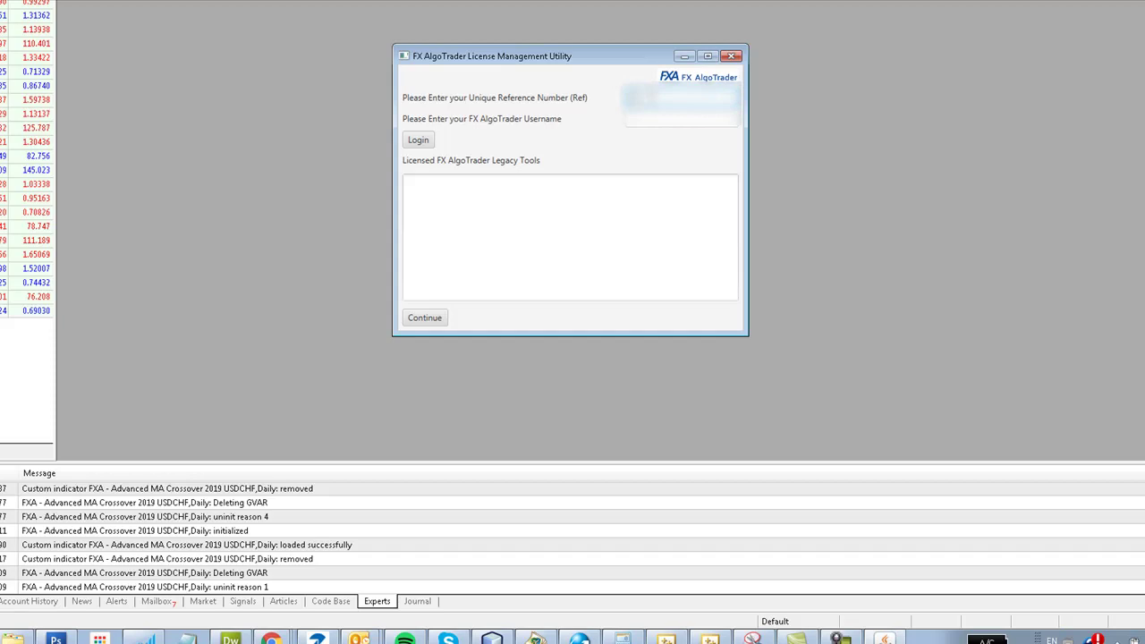
Step: Log in with the account username, scroll the Legacy Tools list, and continue
click(682, 119)
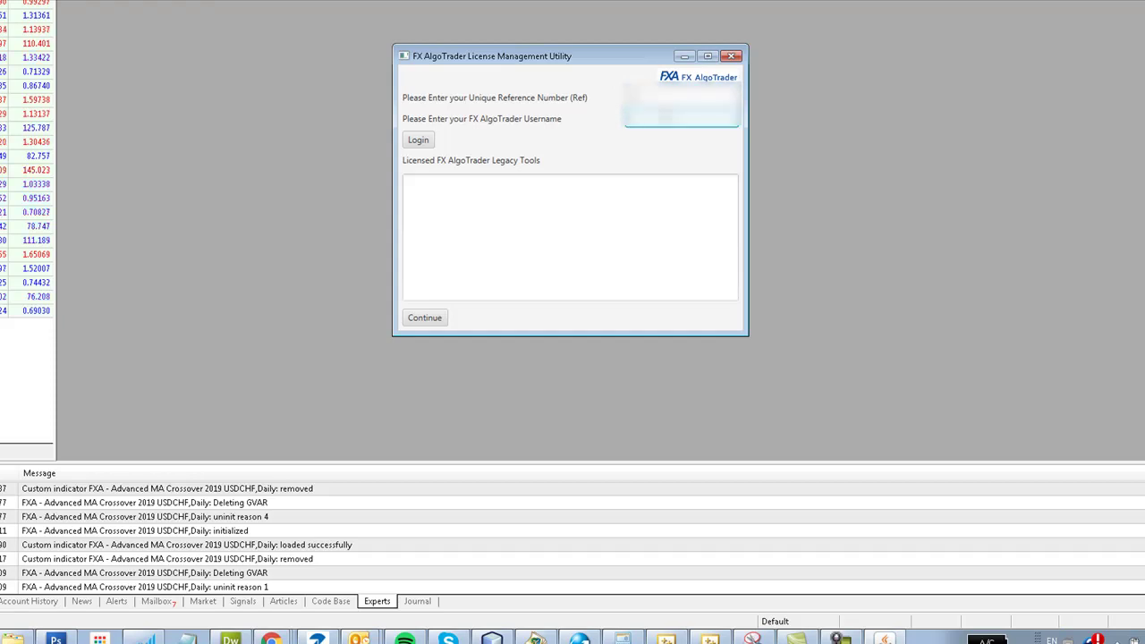
text(fxauser)
click(418, 140)
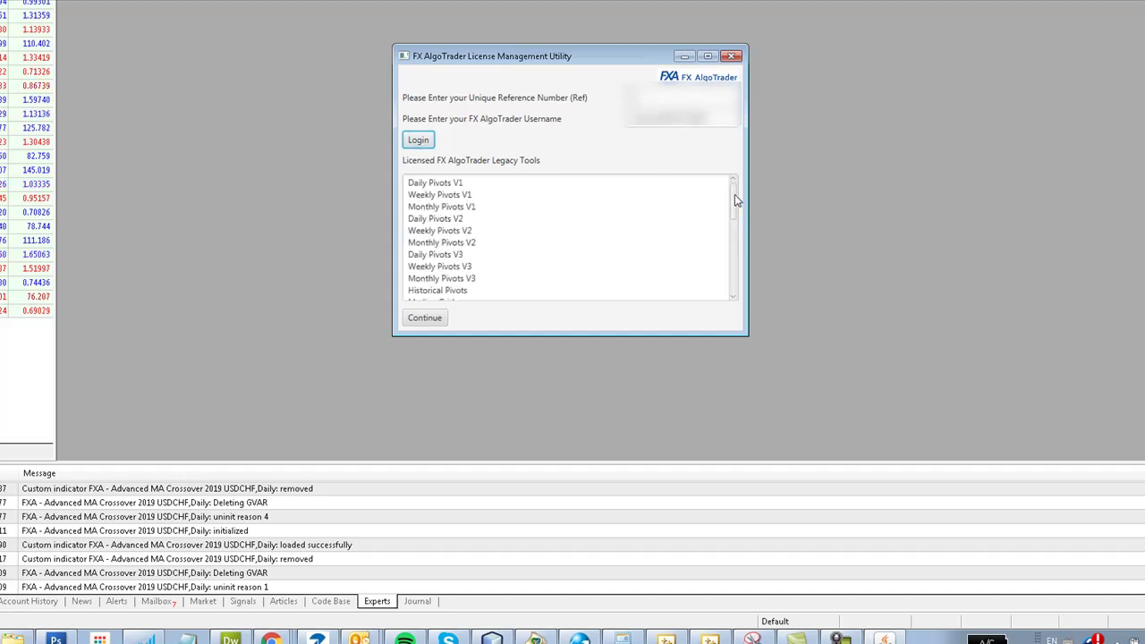
drag(735, 200, 732, 240)
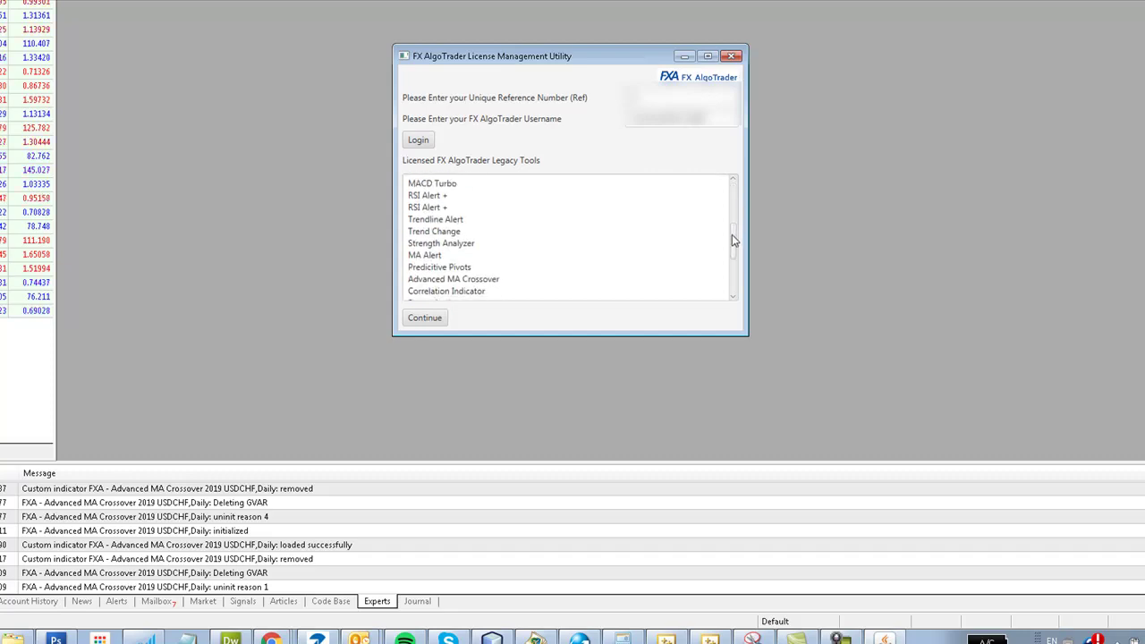
click(424, 318)
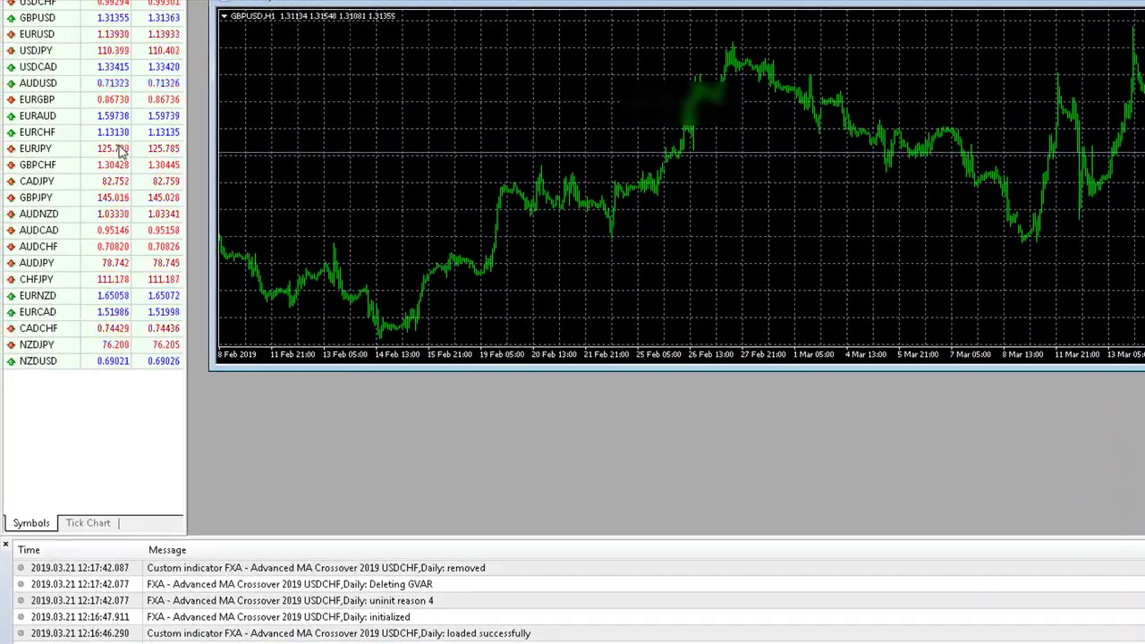
Step: Drag FXA - Advanced MA Crossover 2019 from the Navigator onto the GBPUSD,H1 chart and confirm
click(2, 130)
key(ctrl+n)
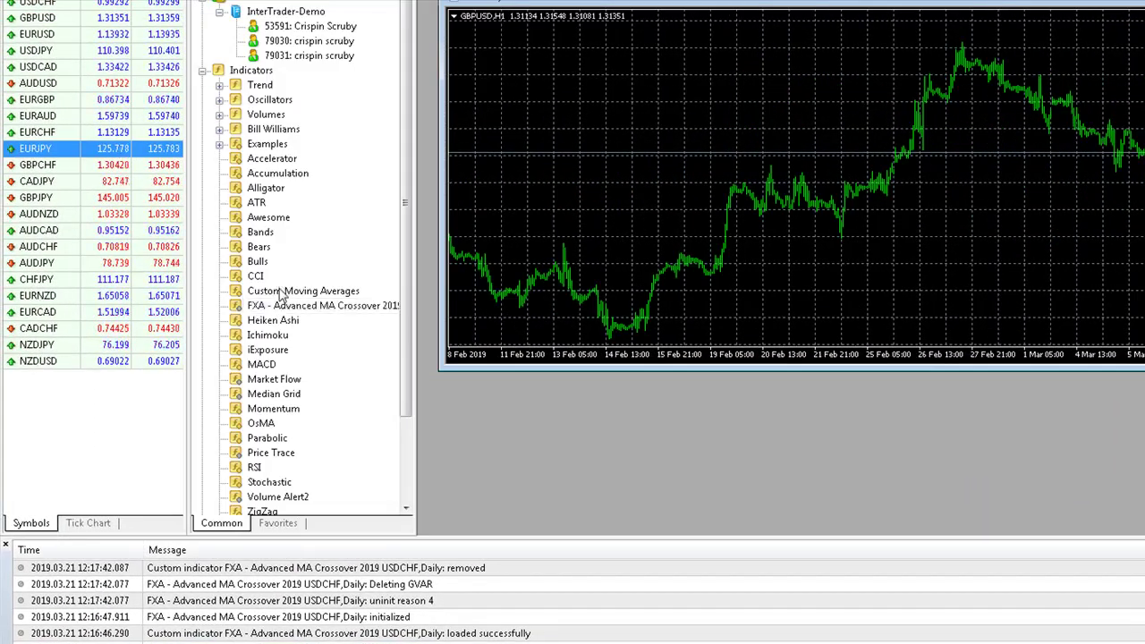
drag(282, 311, 592, 288)
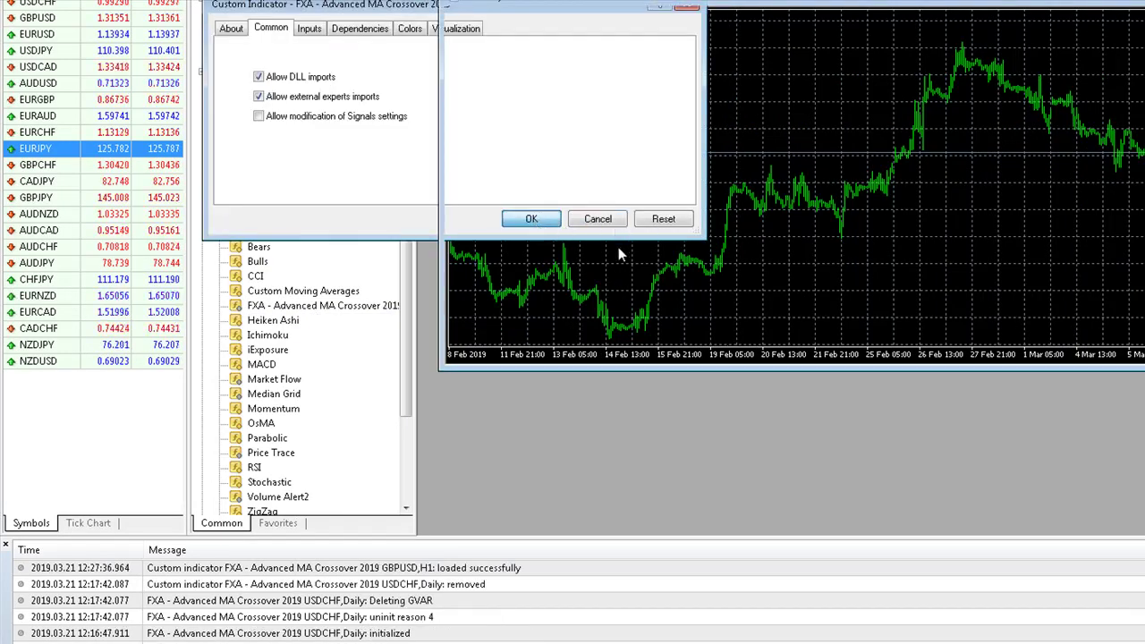
key(Return)
Step: Auto-arrange the charts, zoom in, and maximize the GBPUSD chart window
right_click(616, 63)
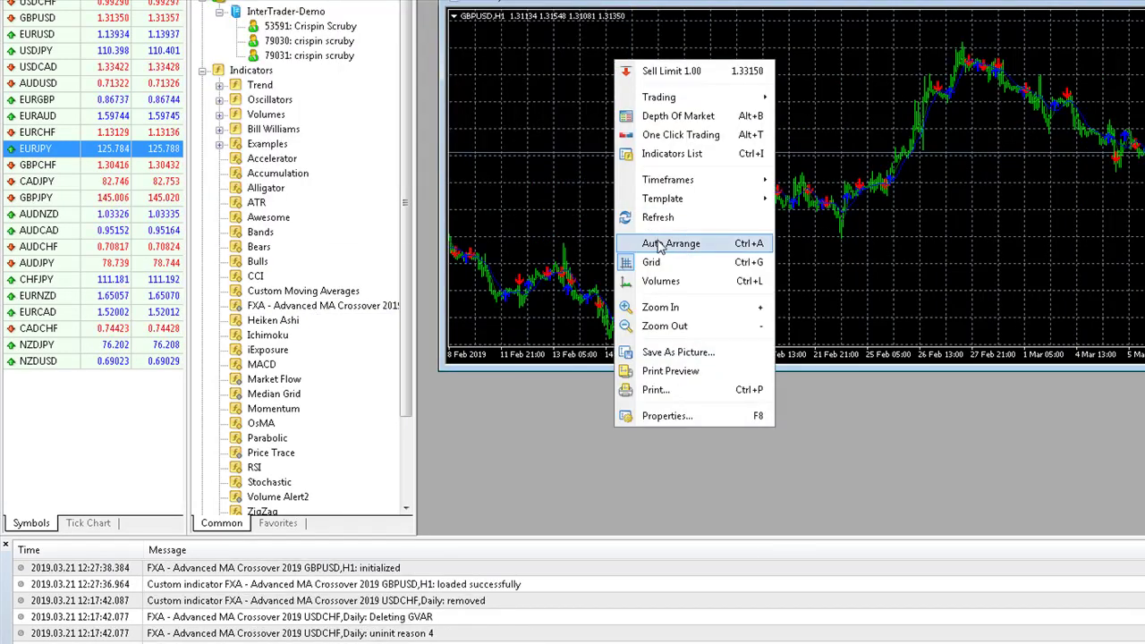
click(667, 244)
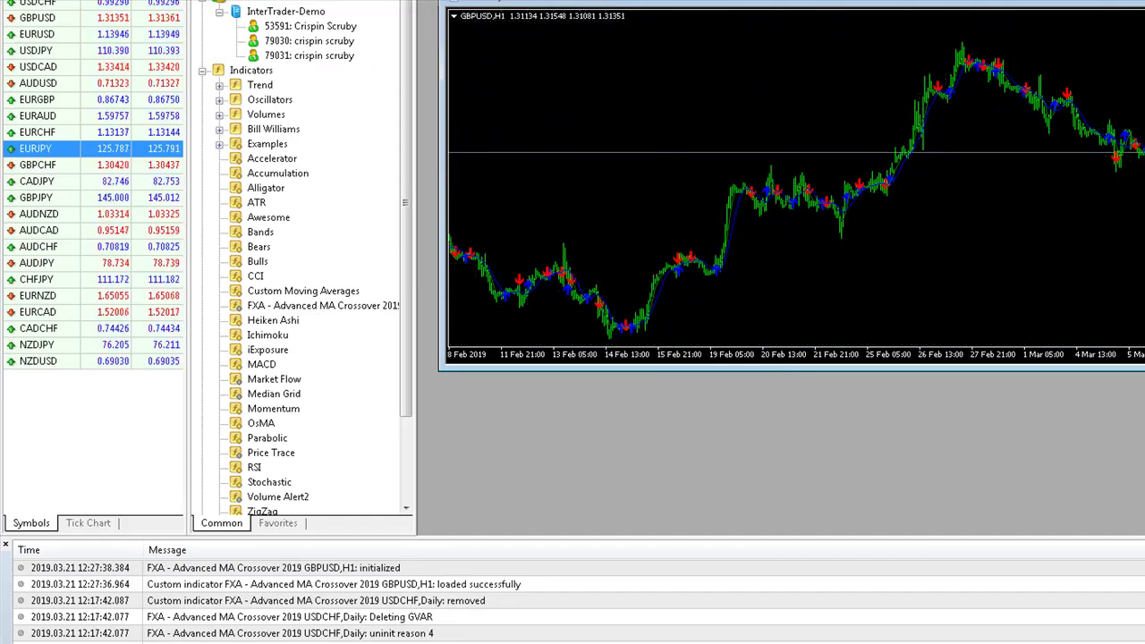
key(plus)
key(plus)
key(plus)
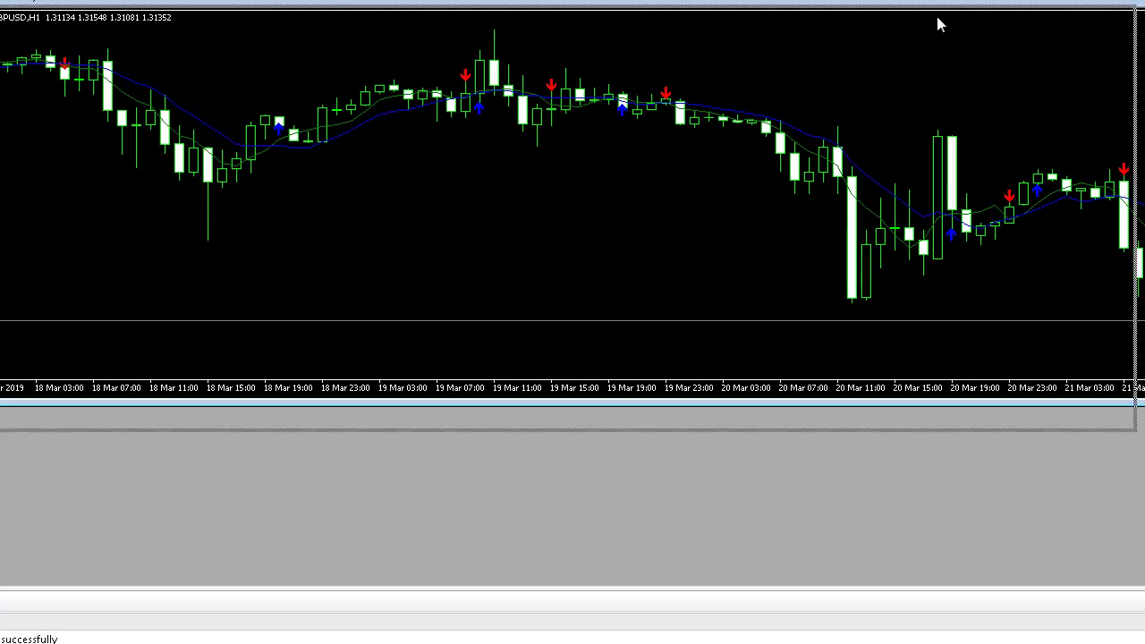
click(1086, 11)
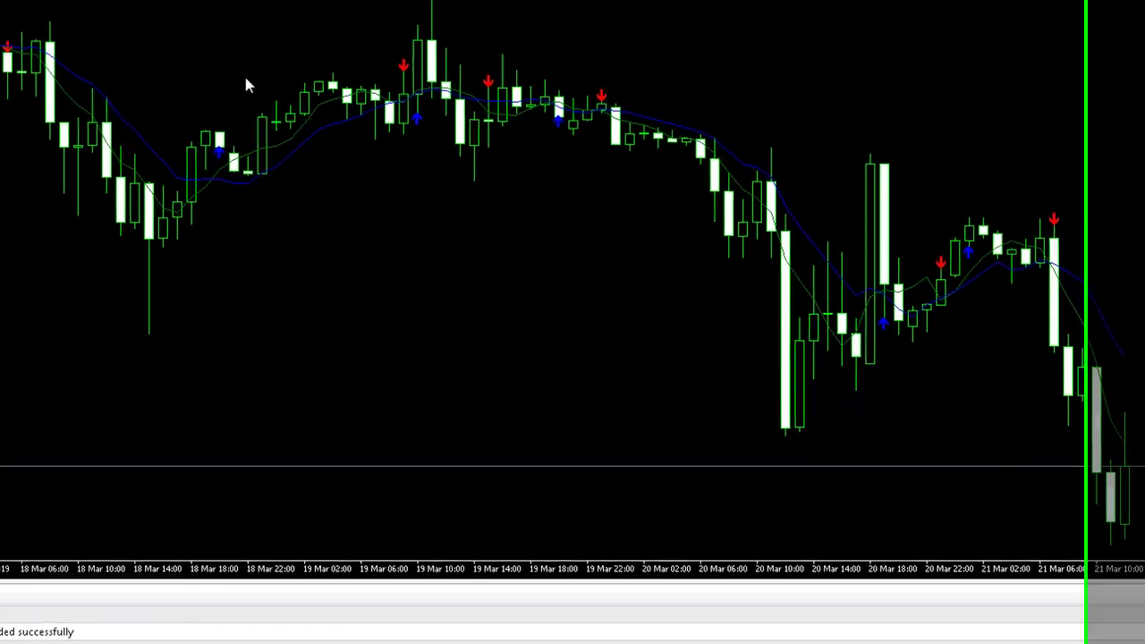
Step: Open the FXA indicator's properties from the Indicators List and check its version 2.2 About details
right_click(252, 166)
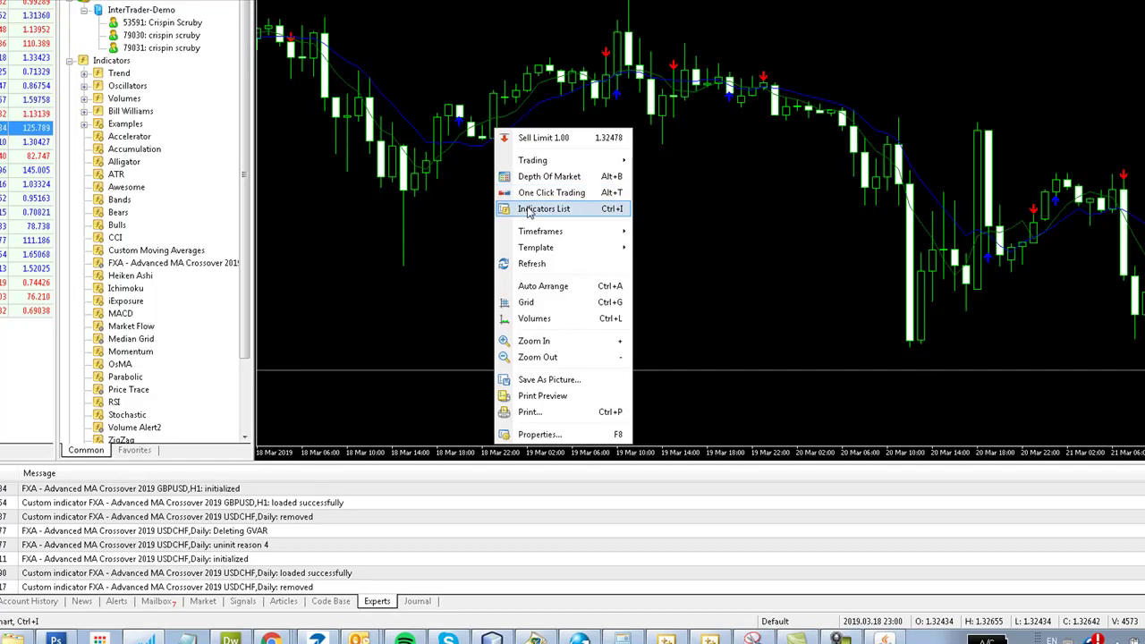
click(541, 208)
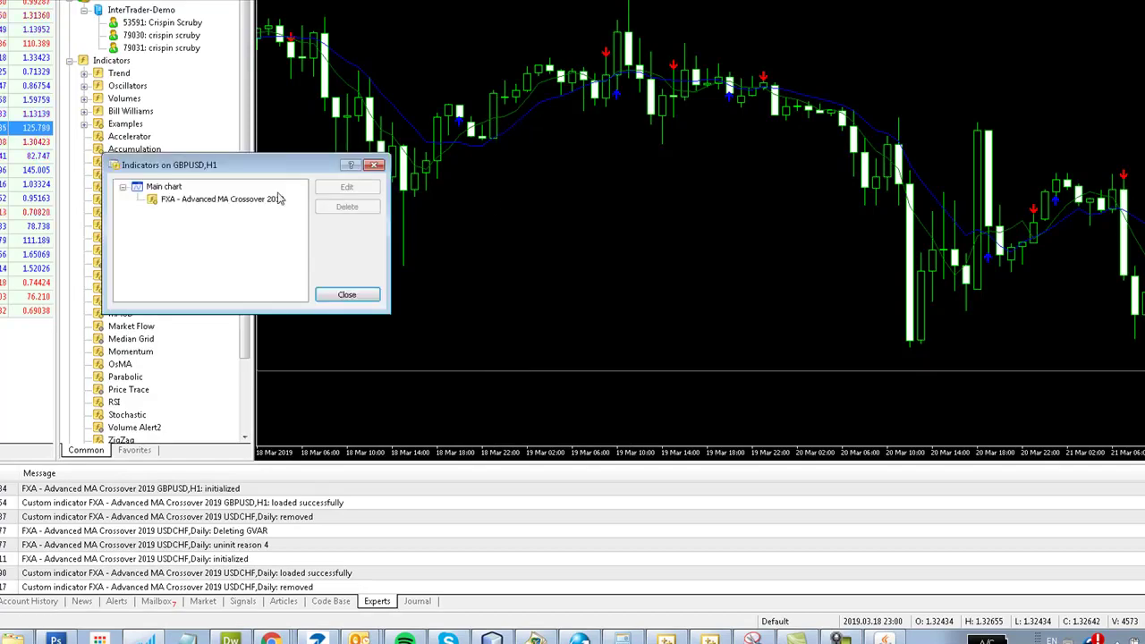
double_click(206, 197)
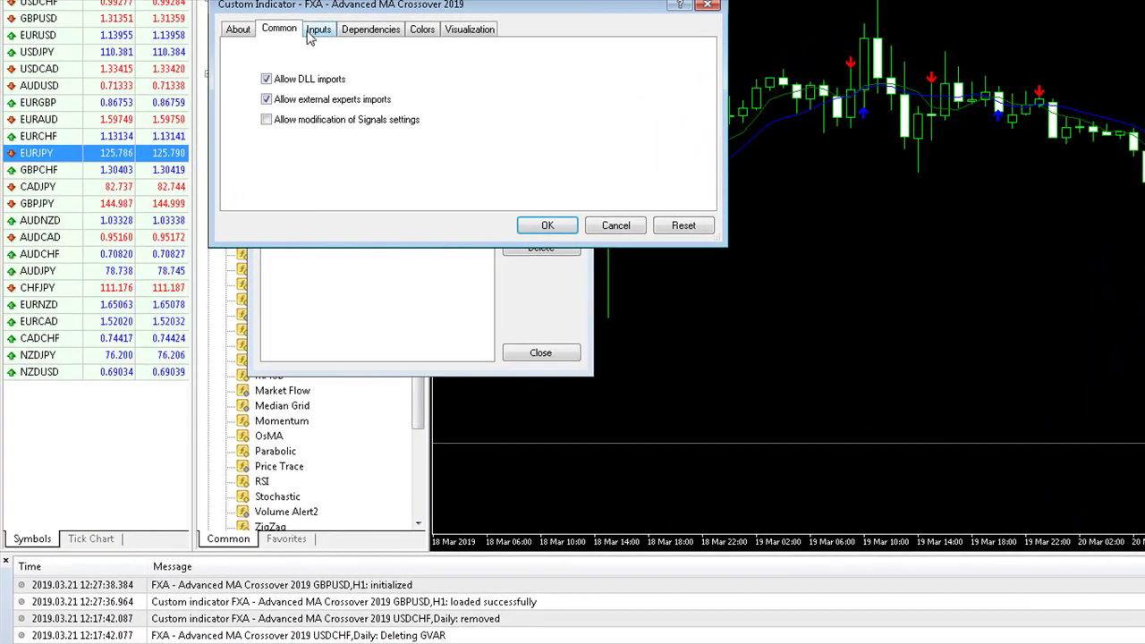
click(205, 28)
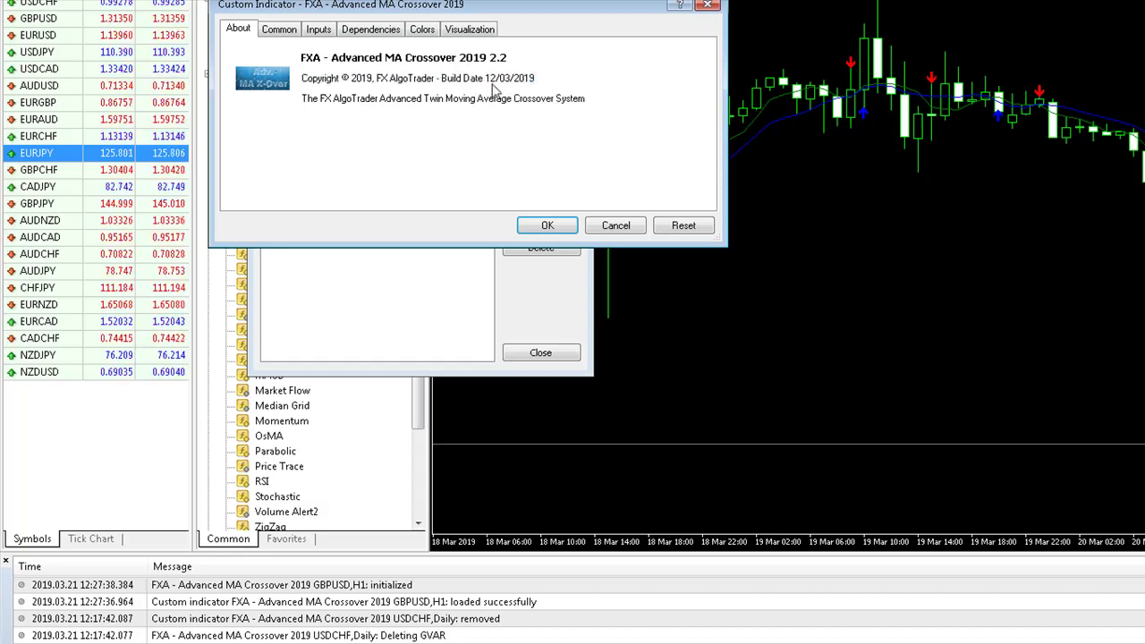
click(547, 226)
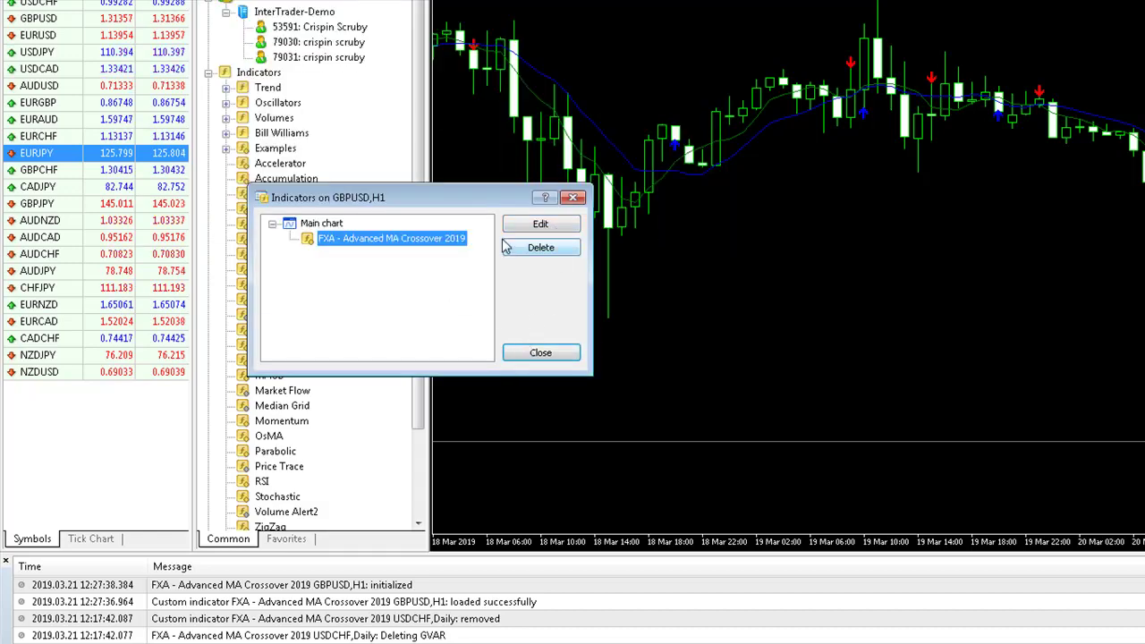
click(526, 224)
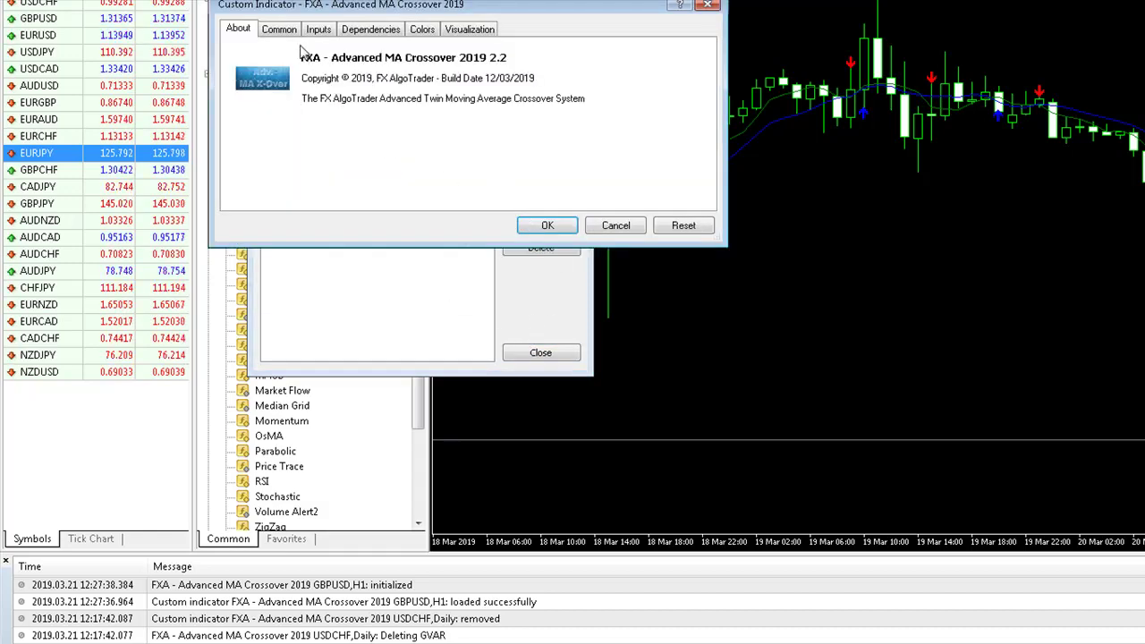
Step: Show the indicator's Inputs tab and scroll through its parameter list
click(320, 29)
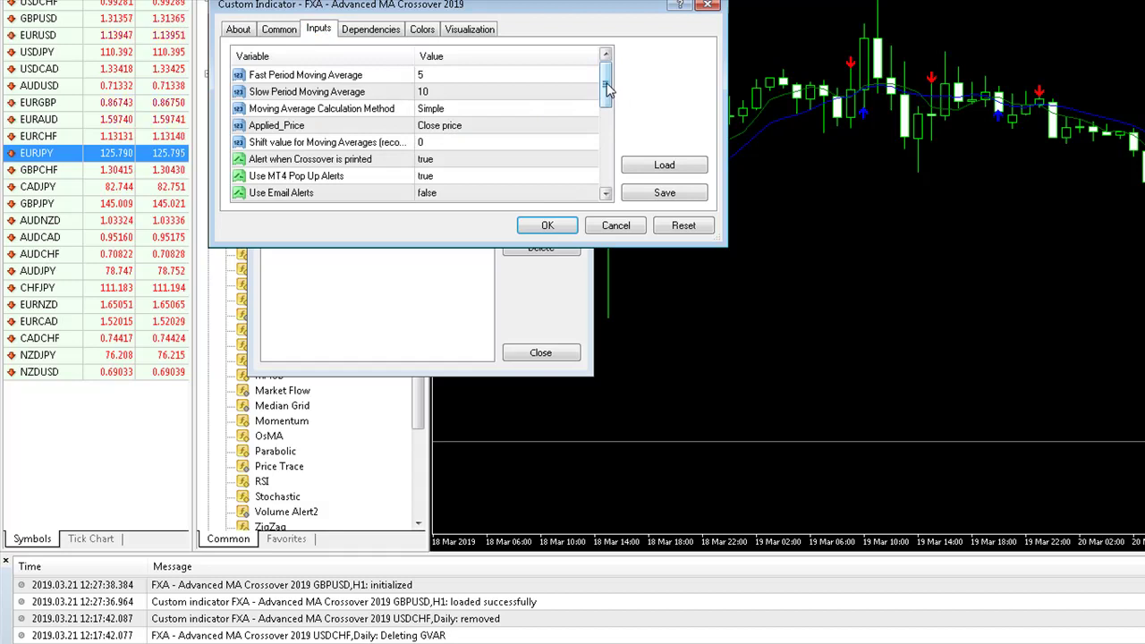
drag(608, 87, 605, 188)
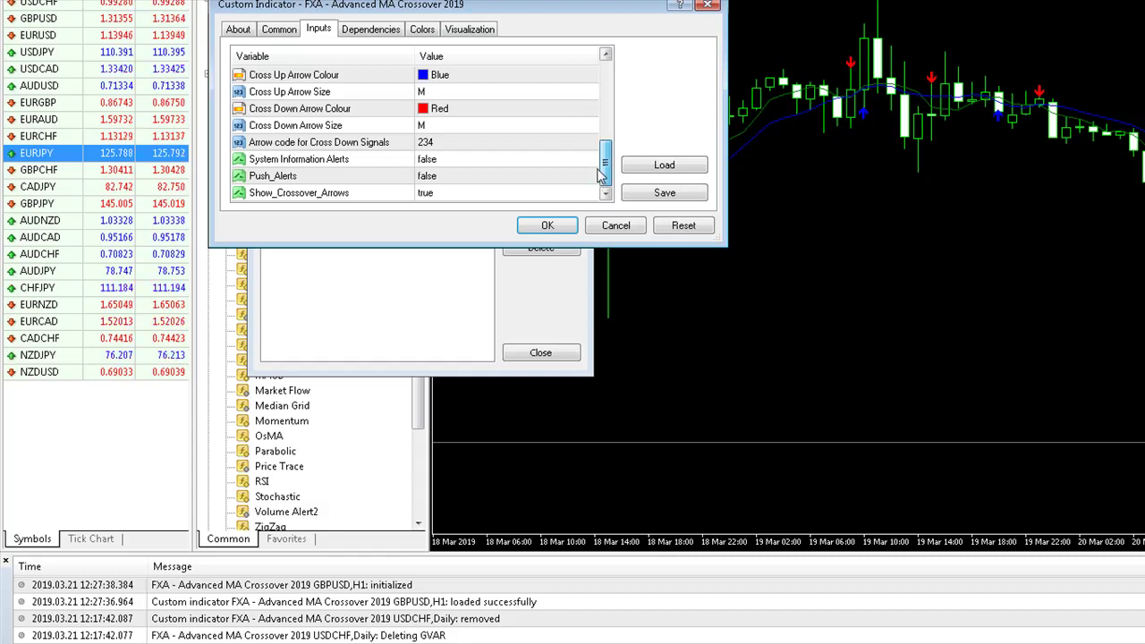
drag(603, 173, 605, 90)
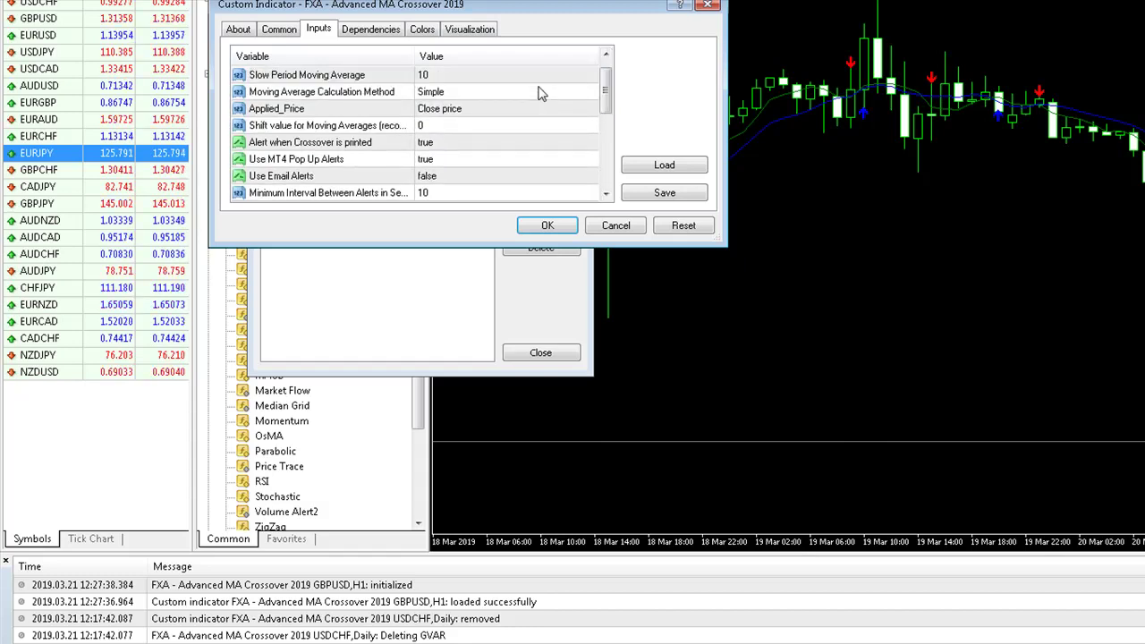
drag(608, 83, 608, 77)
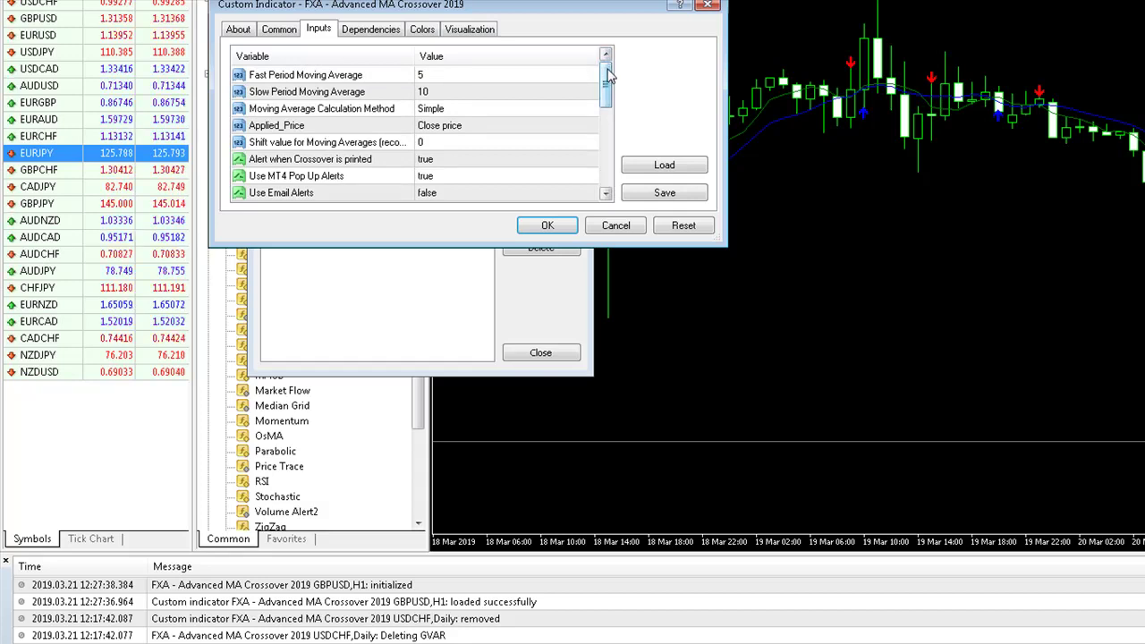
drag(607, 77, 607, 83)
Step: Check the Moving Average Calculation Method options, keeping Simple
click(466, 93)
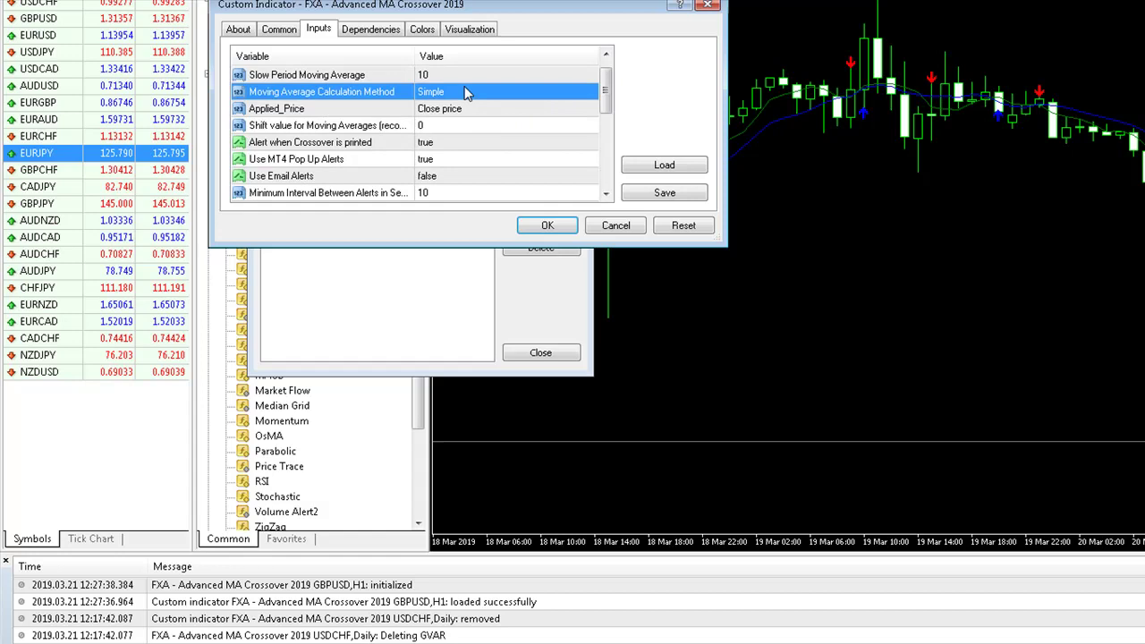
click(465, 93)
click(464, 93)
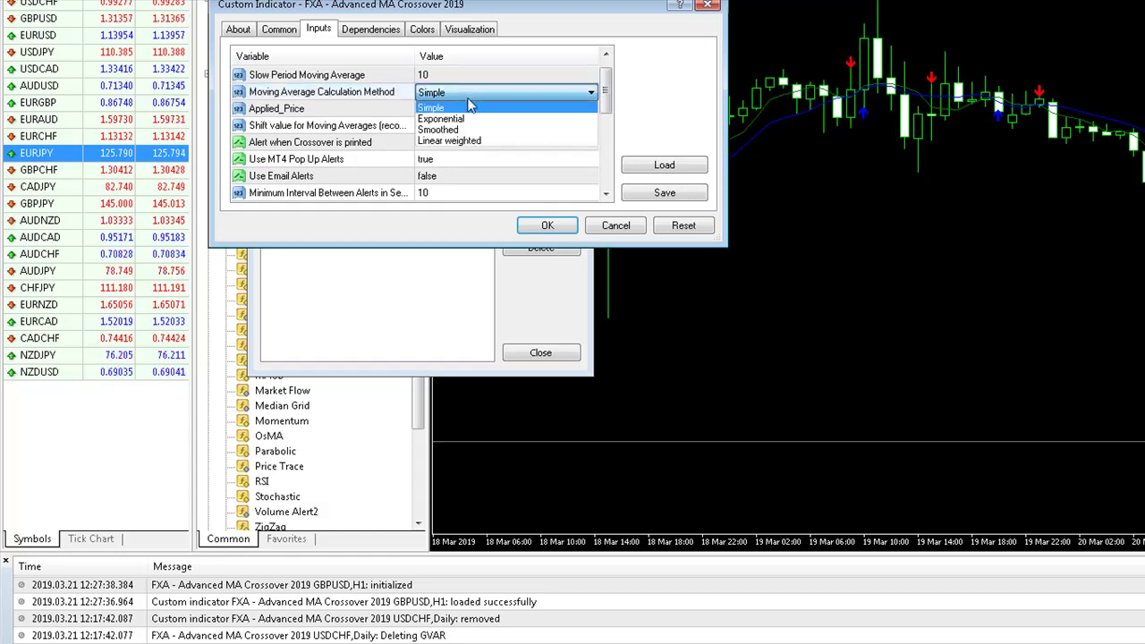
click(374, 99)
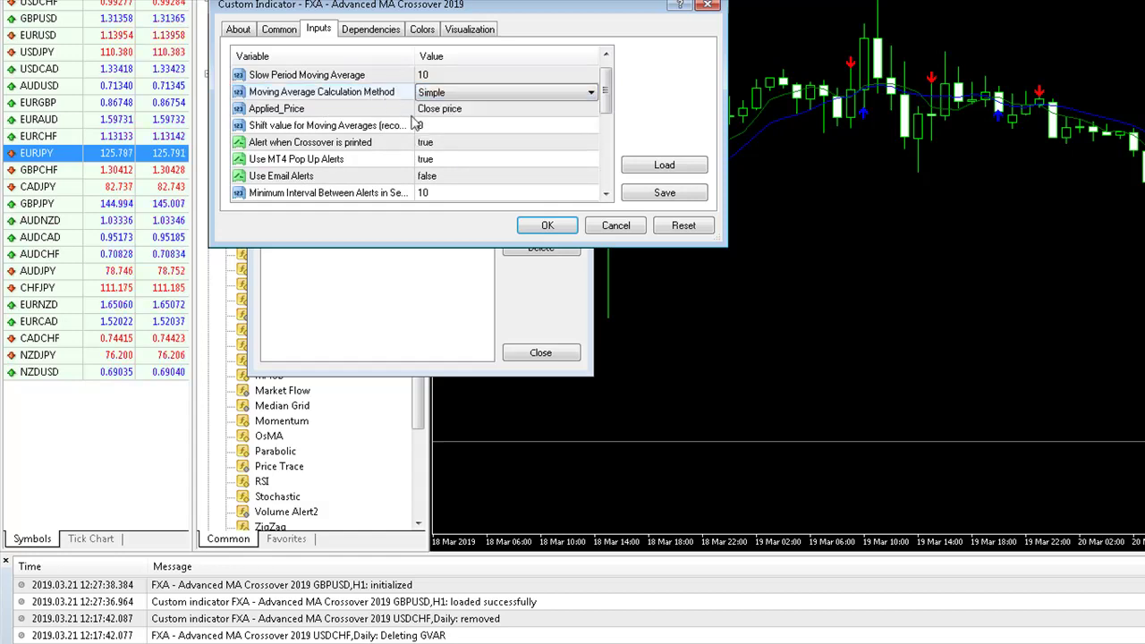
Step: Check the Applied_Price options, keeping Close price
click(438, 111)
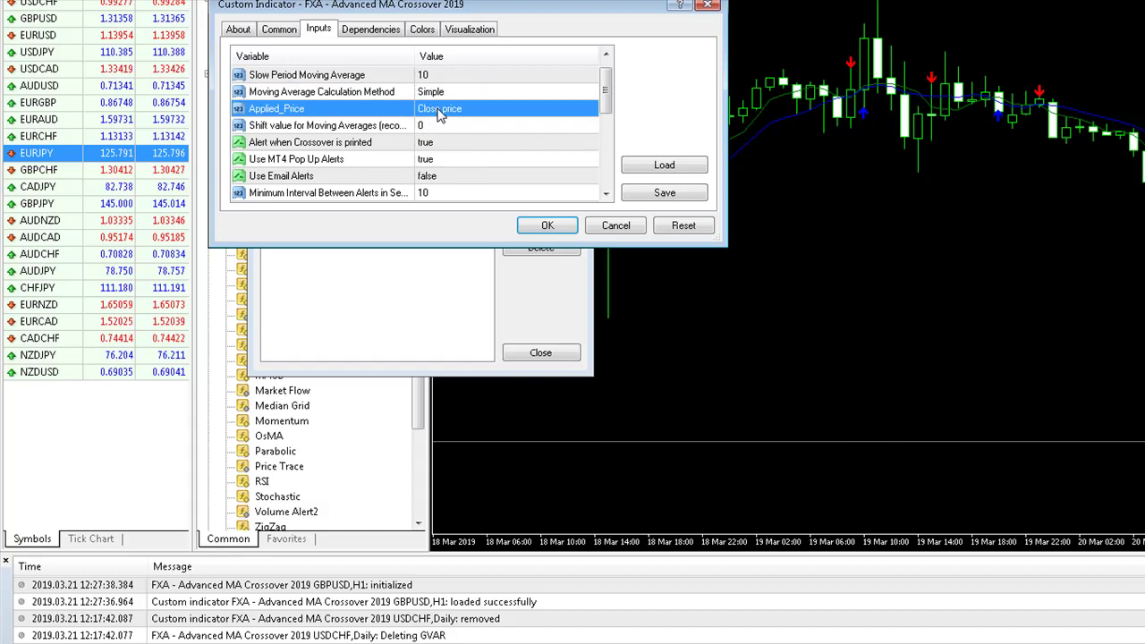
click(440, 112)
click(441, 112)
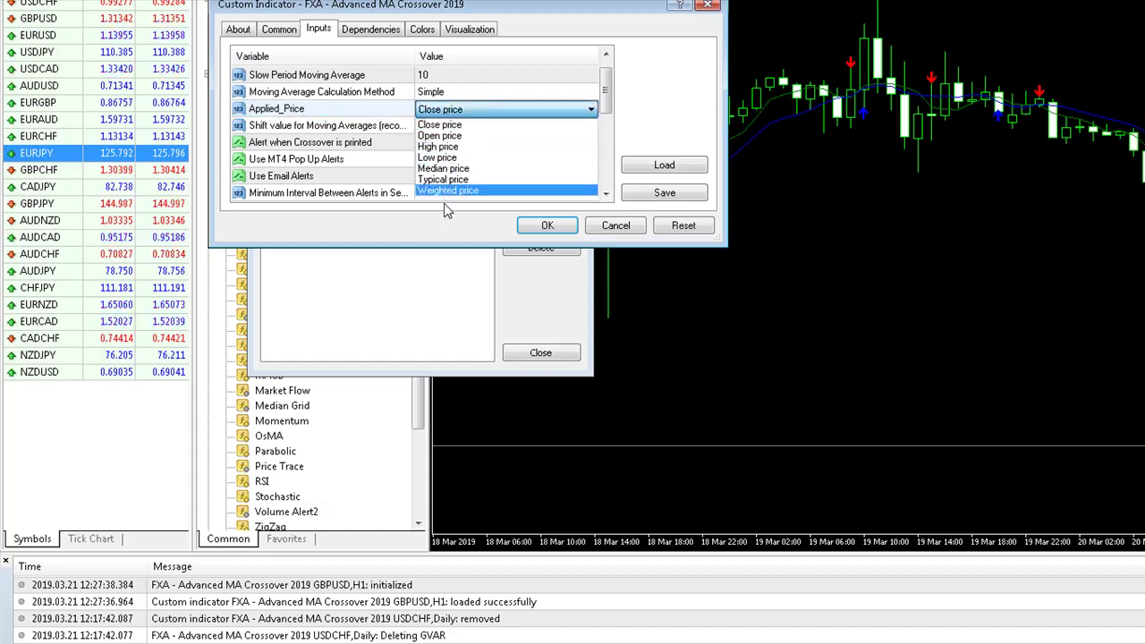
click(362, 112)
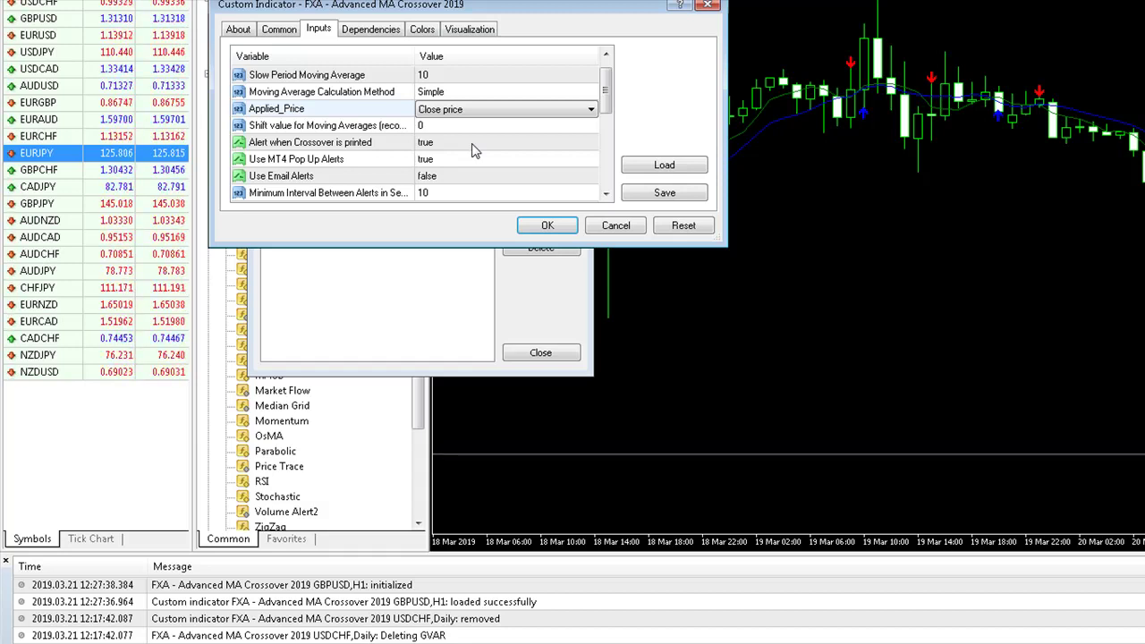
Step: Close the Custom Indicator settings and the Indicators on GBPUSD,H1 list, leaving the chart with its arrows
click(708, 5)
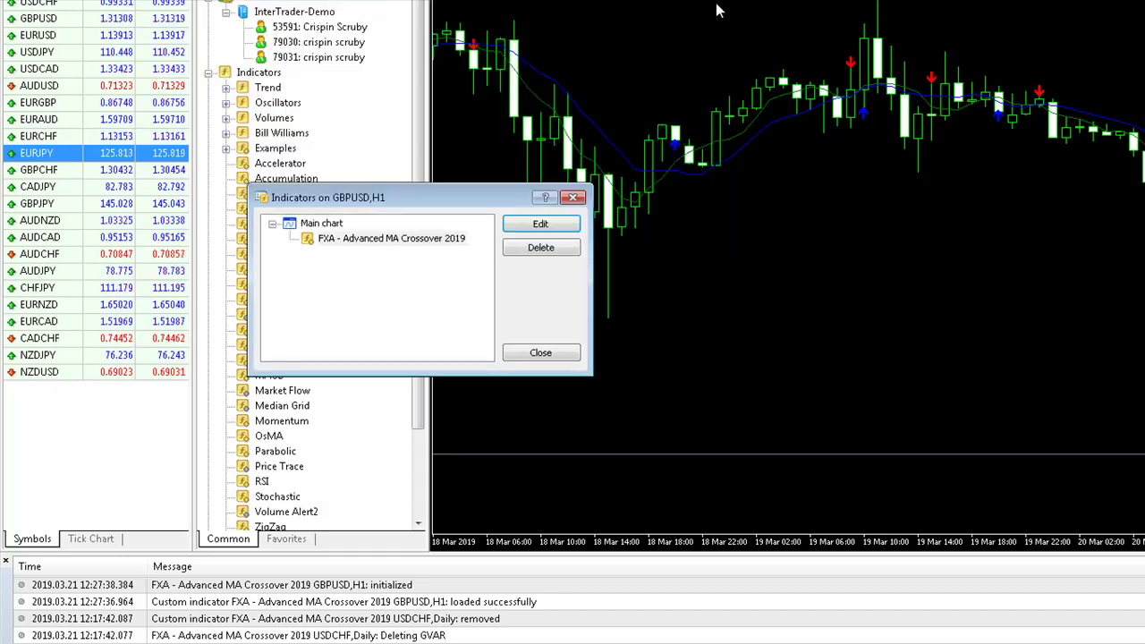
click(574, 199)
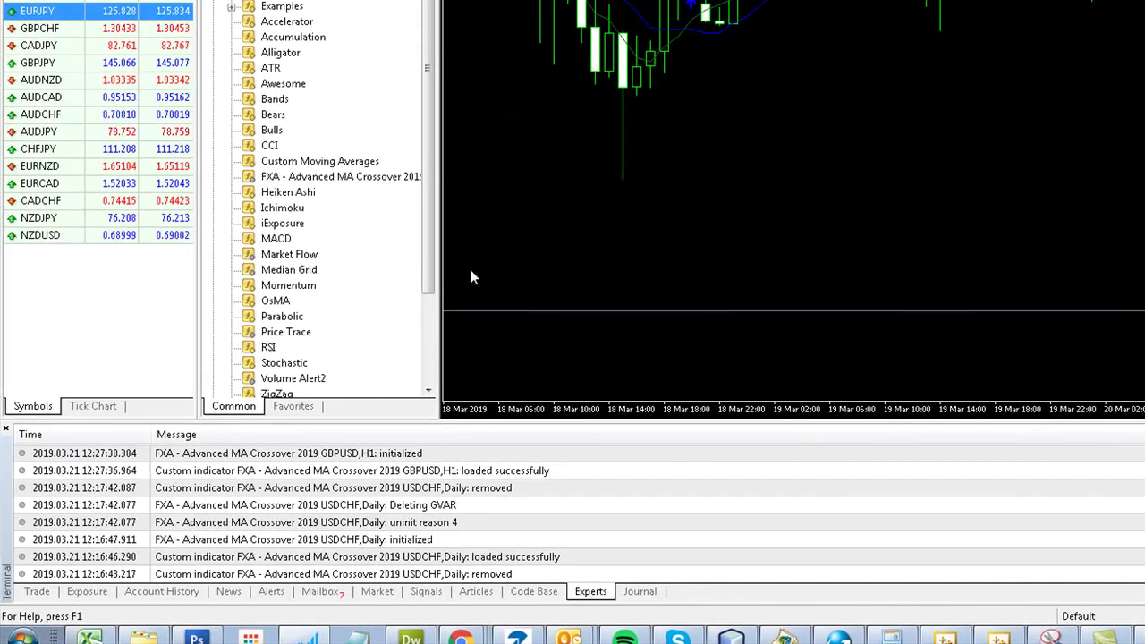
mouse_move(461, 633)
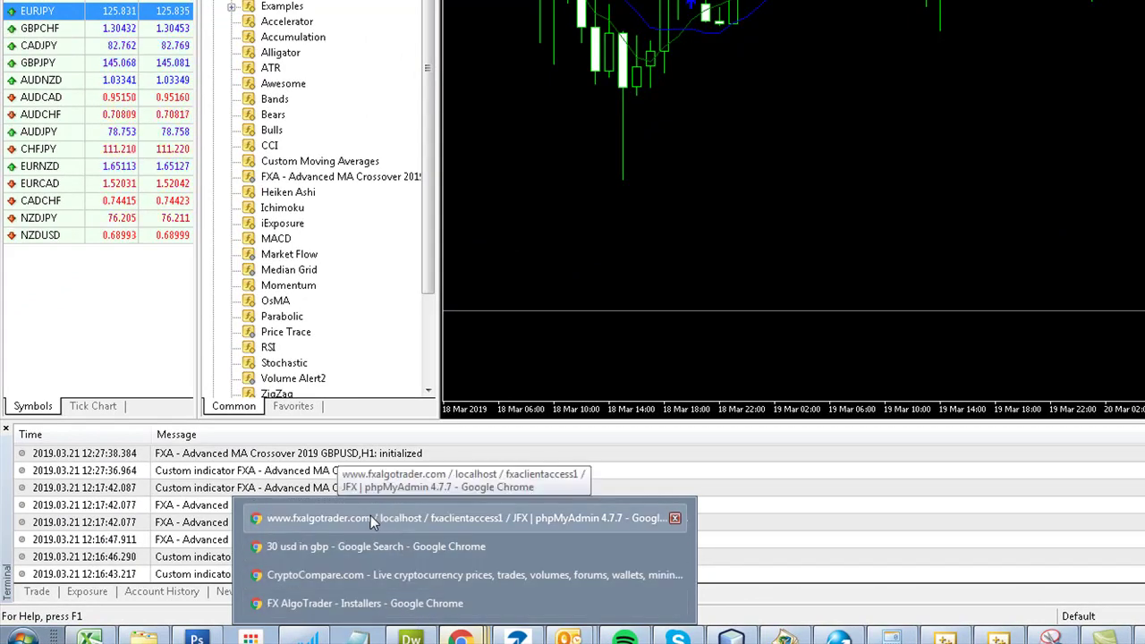
Step: Switch to the FX AlgoTrader Chrome window and return to its Trading Tools & Services overview
click(344, 604)
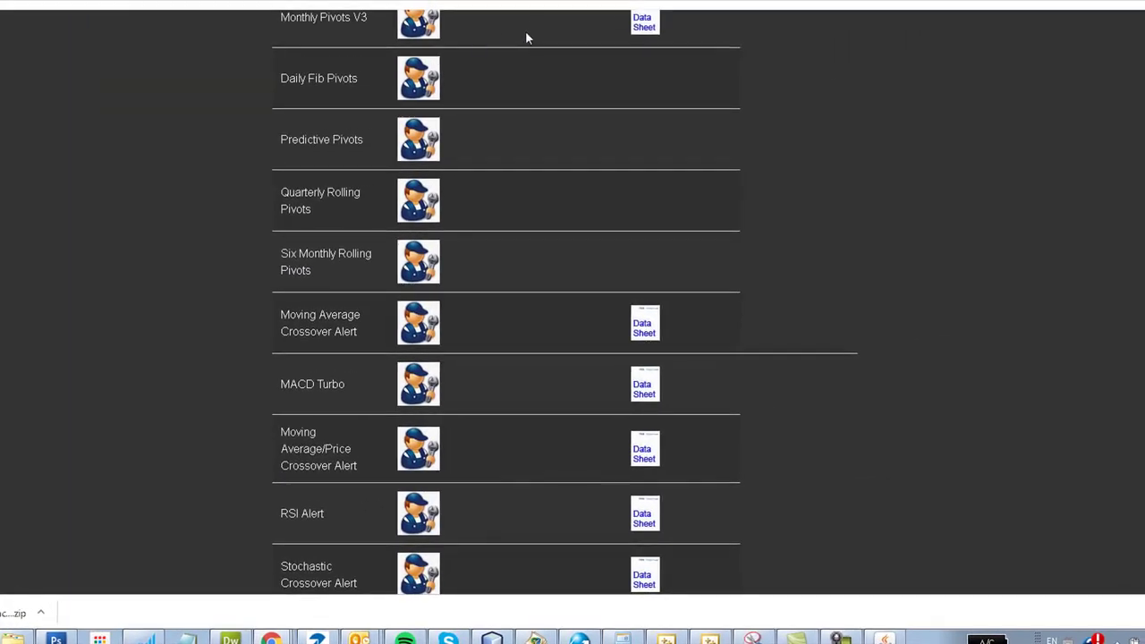
click(525, 31)
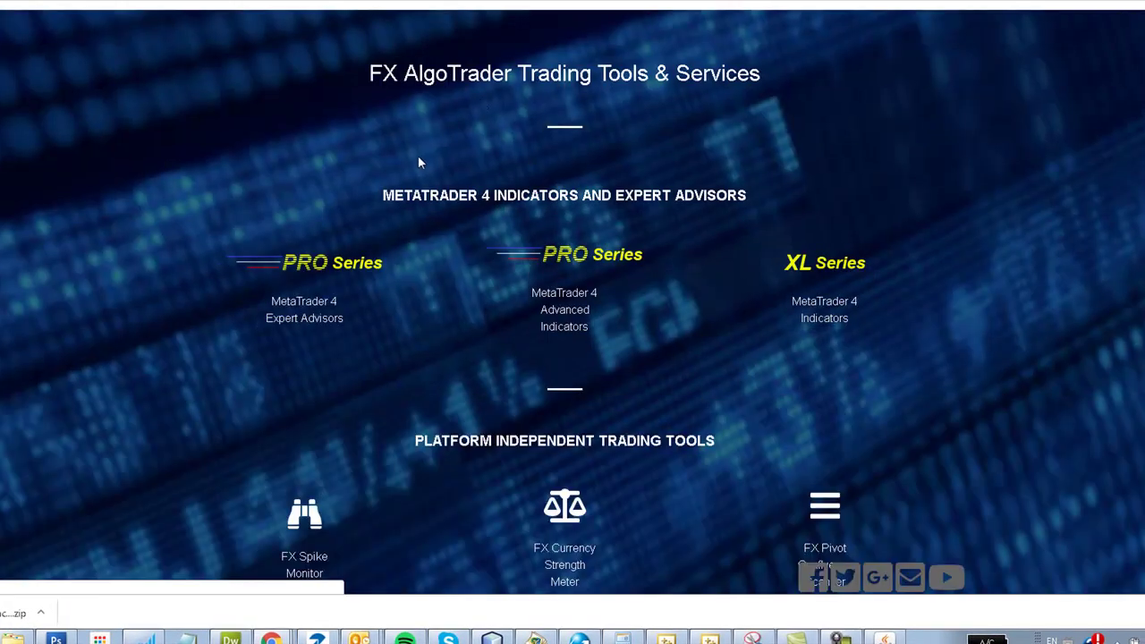